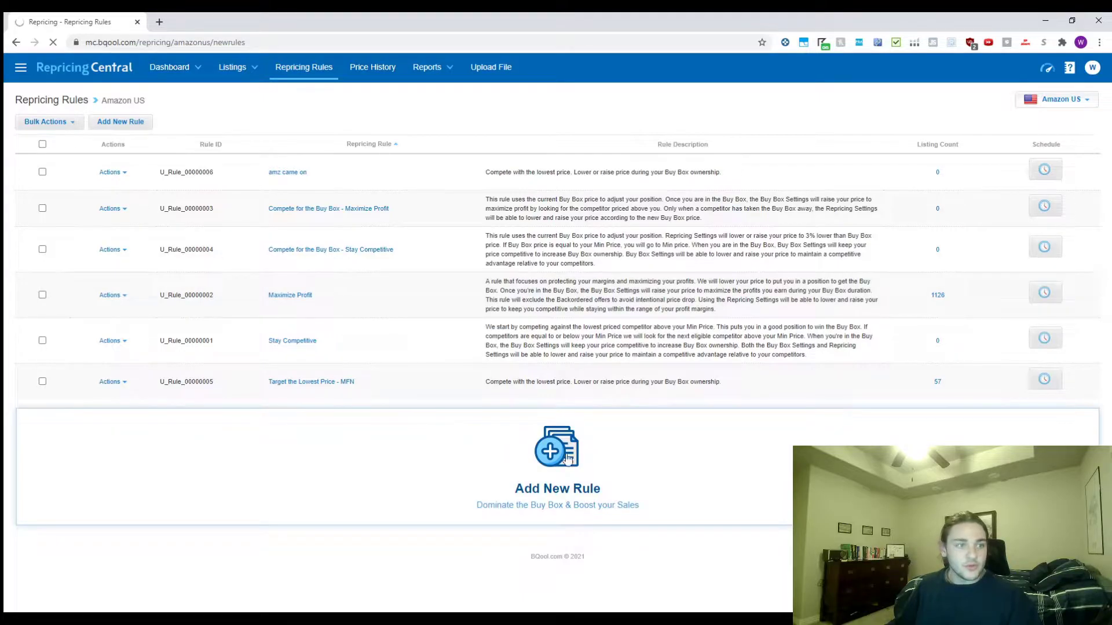
Advance the Maximize Profit rule to its Competitors settings and review the Compete with and Choose Competitor(s) options
{"action": "scroll", "coordinate": [560, 514], "scroll_direction": "down", "scroll_amount": 5}
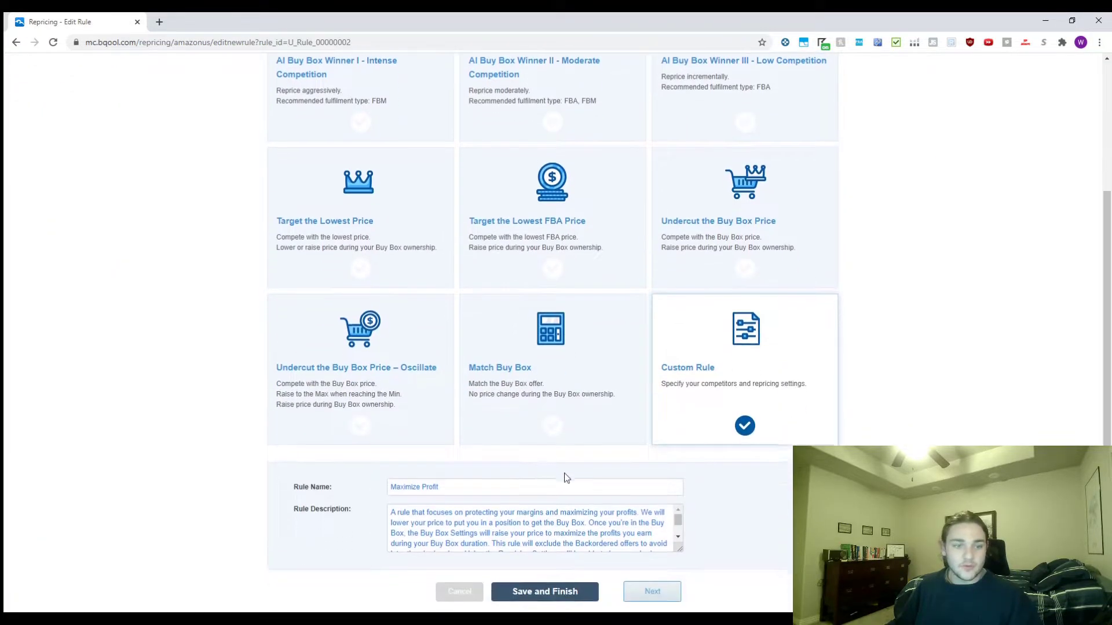
{"action": "left_click", "coordinate": [651, 525]}
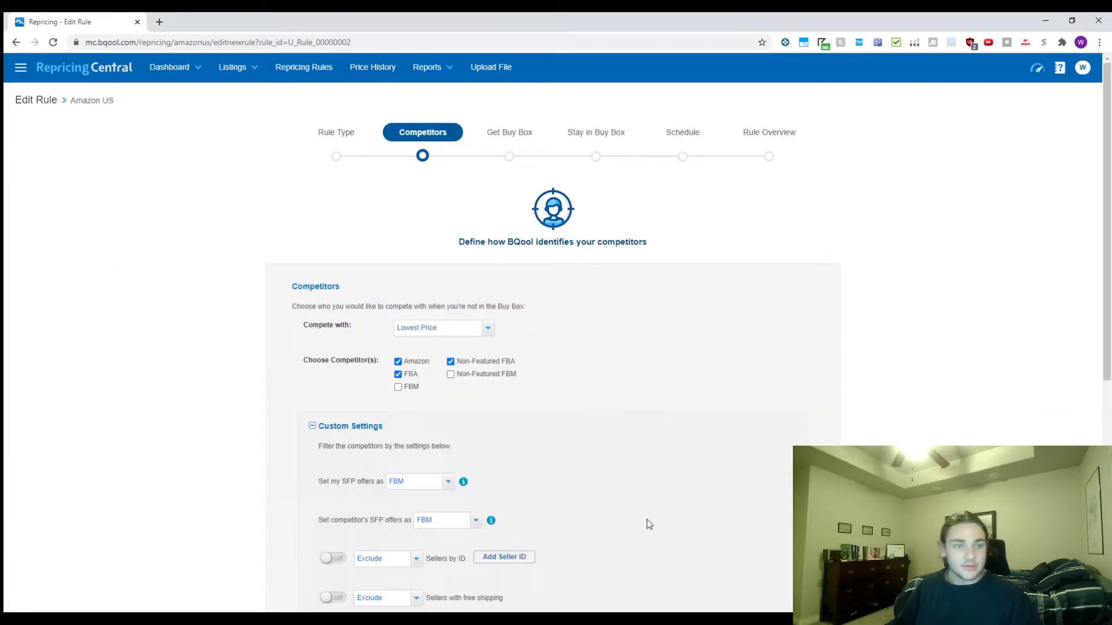
{"action": "scroll", "coordinate": [551, 447], "scroll_direction": "down", "scroll_amount": 2}
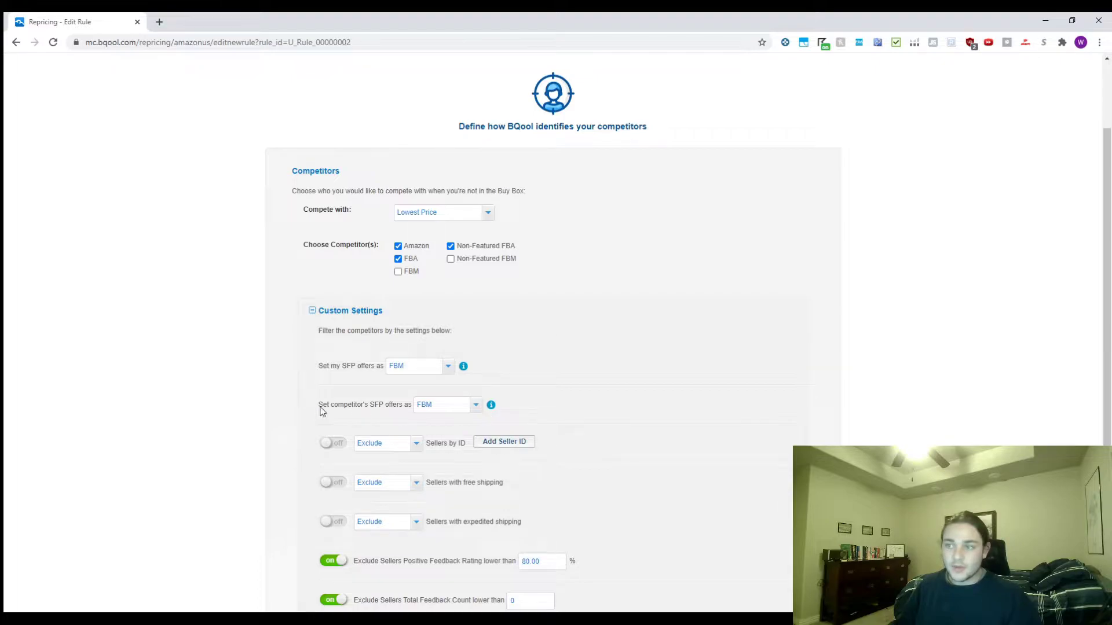
{"action": "scroll", "coordinate": [325, 360], "scroll_direction": "up", "scroll_amount": 3}
{"action": "scroll", "coordinate": [472, 365], "scroll_direction": "down", "scroll_amount": 1}
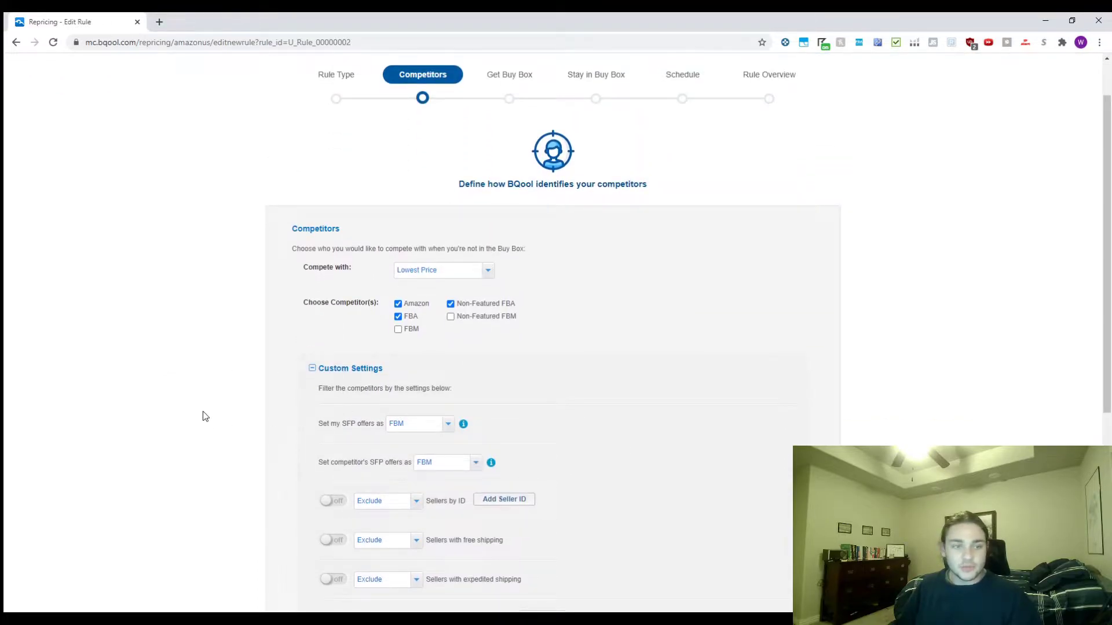
{"action": "scroll", "coordinate": [398, 346], "scroll_direction": "up", "scroll_amount": 1}
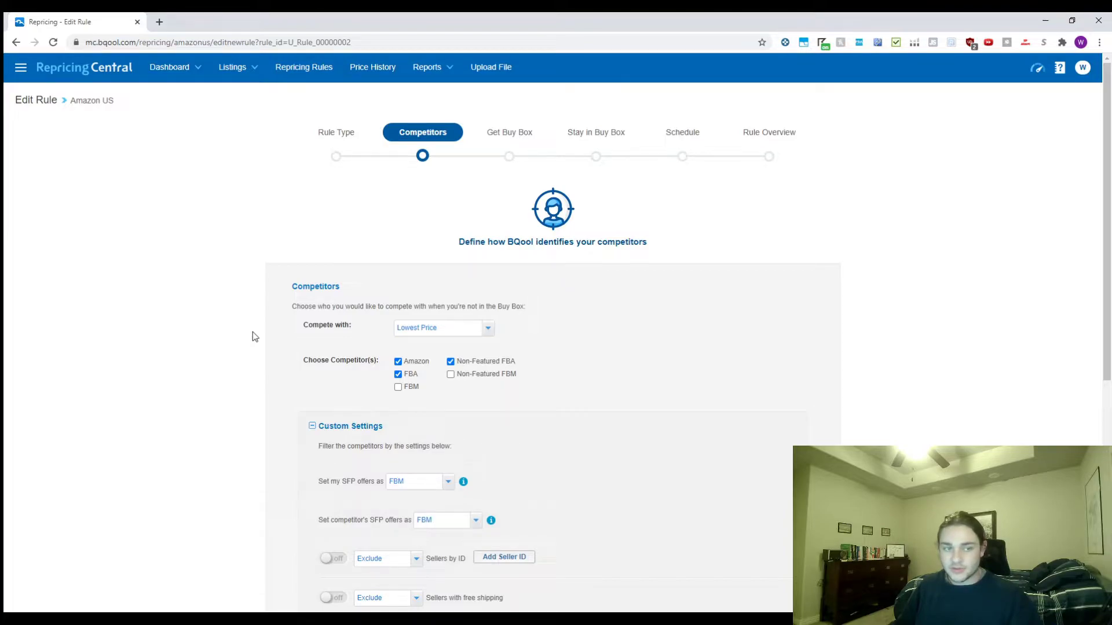
{"action": "scroll", "coordinate": [285, 333], "scroll_direction": "down", "scroll_amount": 1}
{"action": "scroll", "coordinate": [288, 336], "scroll_direction": "down", "scroll_amount": 1}
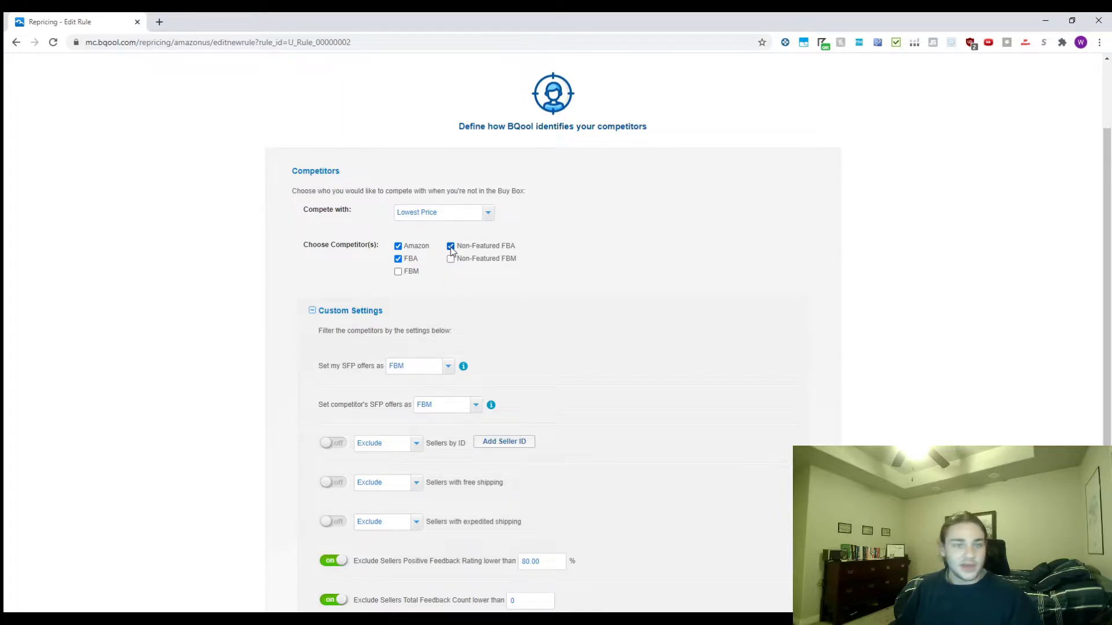
Examine the competitor filters under Custom Settings, covering SFP offers, shipping, feedback limits, backordered products, handling time and item condition
{"action": "scroll", "coordinate": [421, 365], "scroll_direction": "down", "scroll_amount": 2}
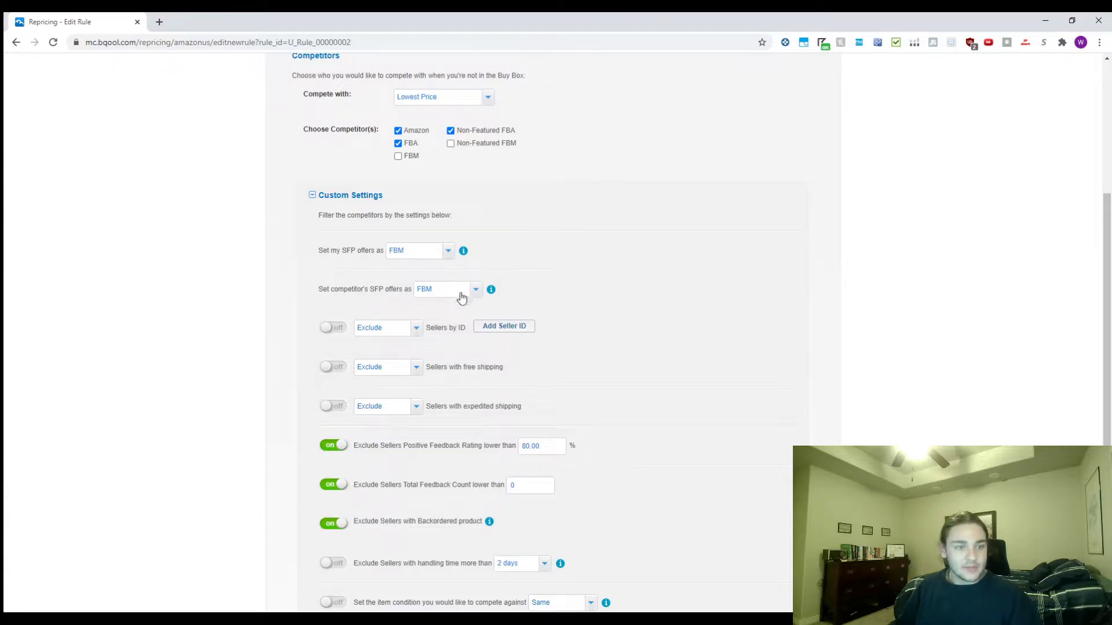
{"action": "scroll", "coordinate": [493, 324], "scroll_direction": "down", "scroll_amount": 1}
{"action": "scroll", "coordinate": [428, 312], "scroll_direction": "down", "scroll_amount": 1}
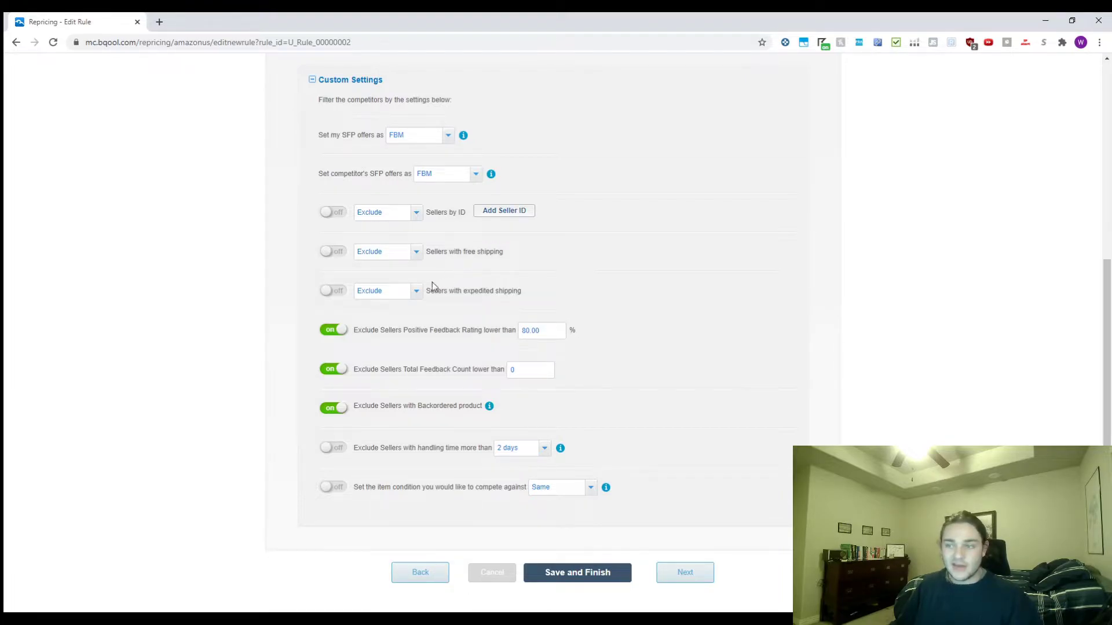
{"action": "left_click_drag", "start_coordinate": [437, 251], "coordinate": [523, 290]}
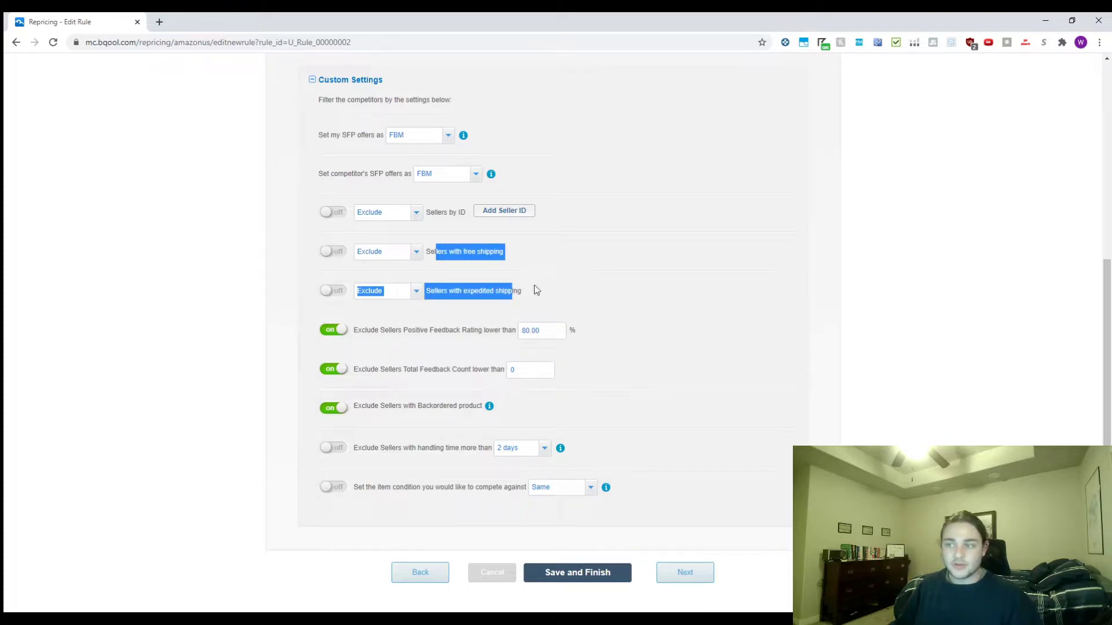
{"action": "left_click", "coordinate": [537, 292]}
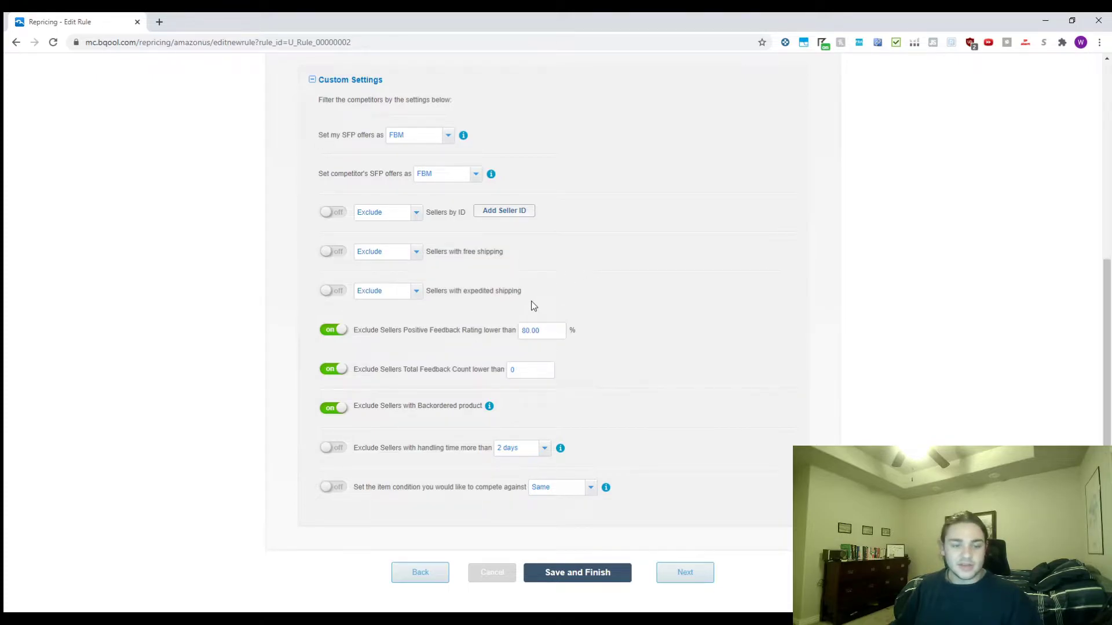
{"action": "scroll", "coordinate": [569, 340], "scroll_direction": "down", "scroll_amount": 1}
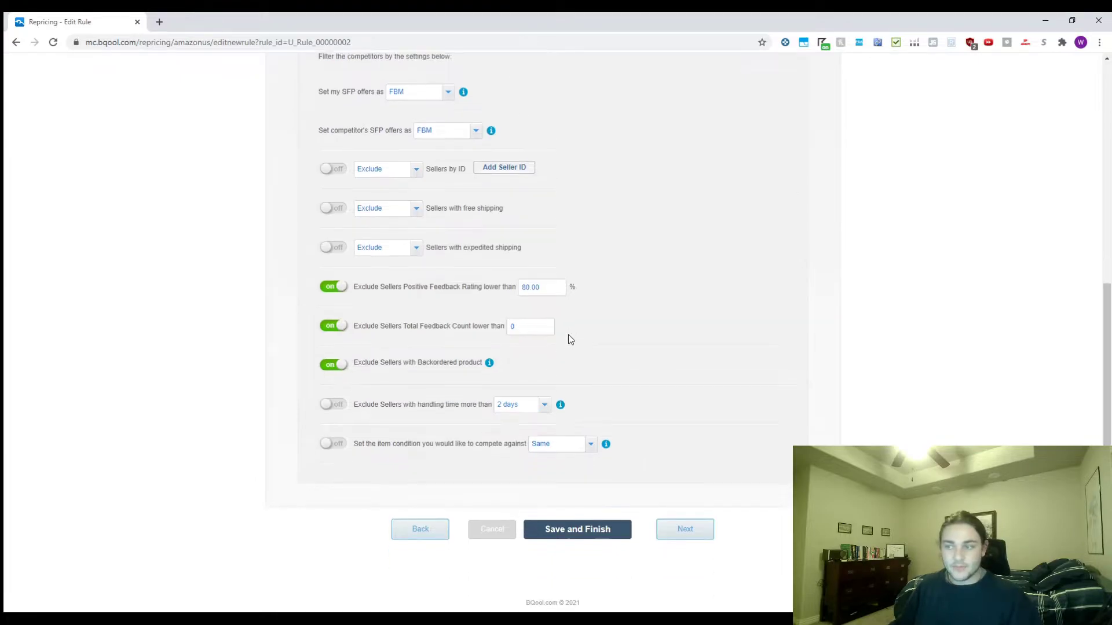
{"action": "left_click_drag", "start_coordinate": [551, 284], "coordinate": [518, 284]}
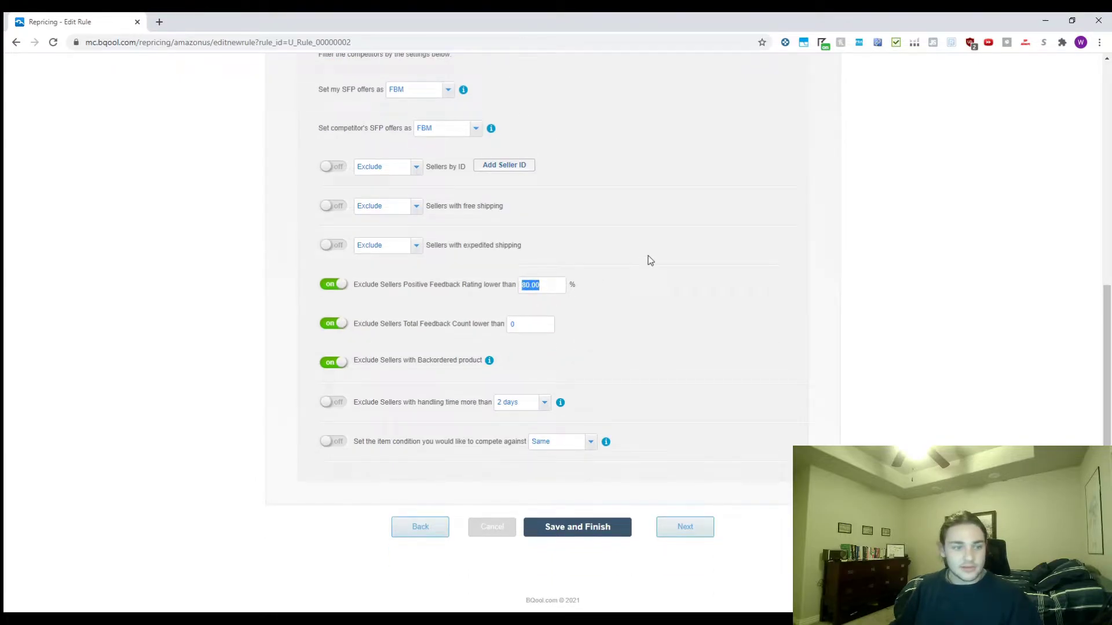
{"action": "left_click", "coordinate": [528, 325]}
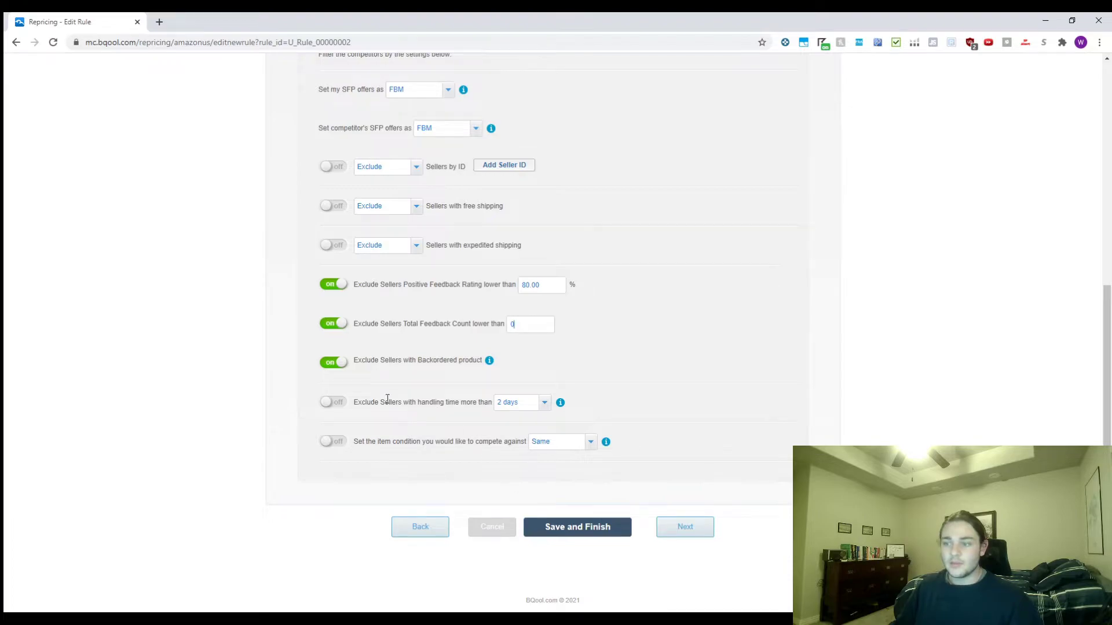
{"action": "triple_click", "coordinate": [428, 401]}
{"action": "left_click", "coordinate": [635, 394]}
{"action": "left_click_drag", "start_coordinate": [400, 442], "coordinate": [490, 442]}
{"action": "left_click", "coordinate": [640, 424]}
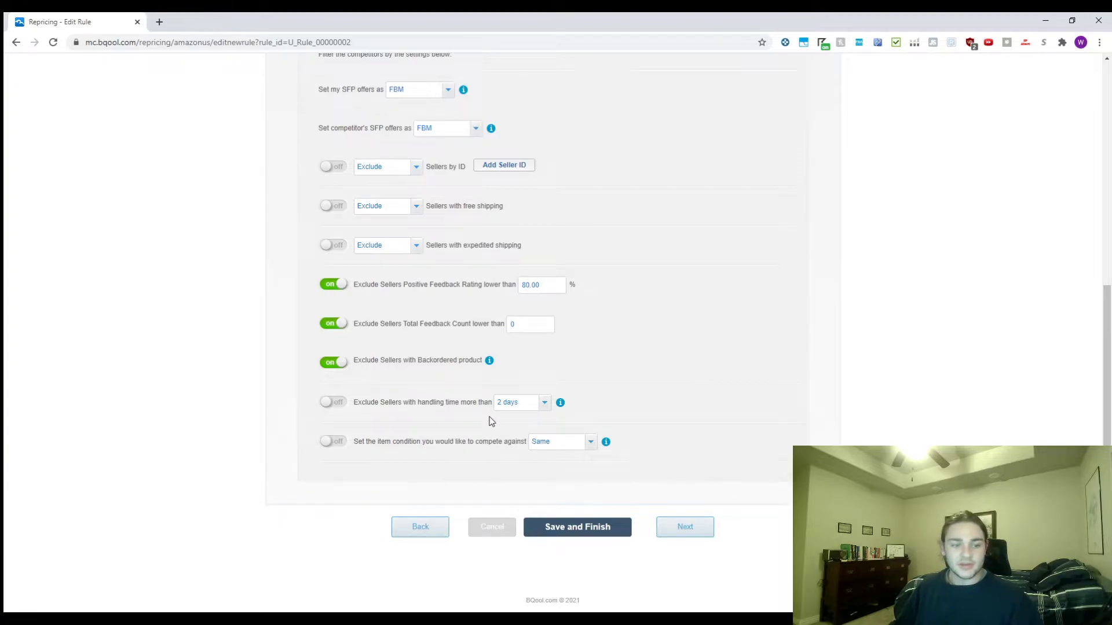
Continue to the Get Buy Box settings and examine the pricing responses for competition found between Min & Max
{"action": "left_click", "coordinate": [693, 537]}
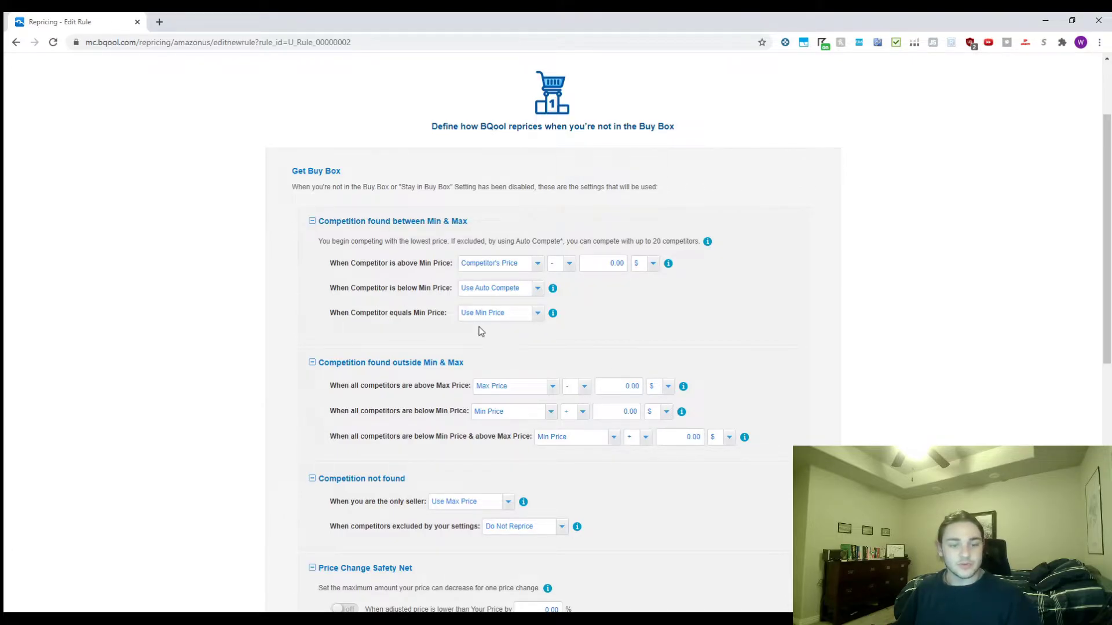
{"action": "scroll", "coordinate": [525, 329], "scroll_direction": "down", "scroll_amount": 2}
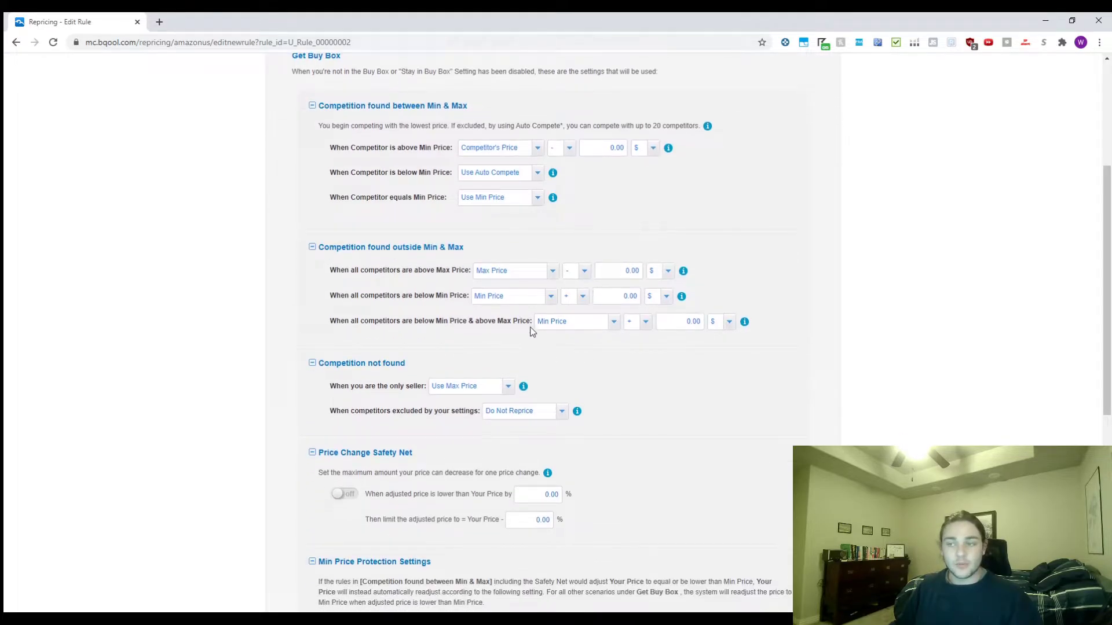
{"action": "scroll", "coordinate": [529, 331], "scroll_direction": "up", "scroll_amount": 1}
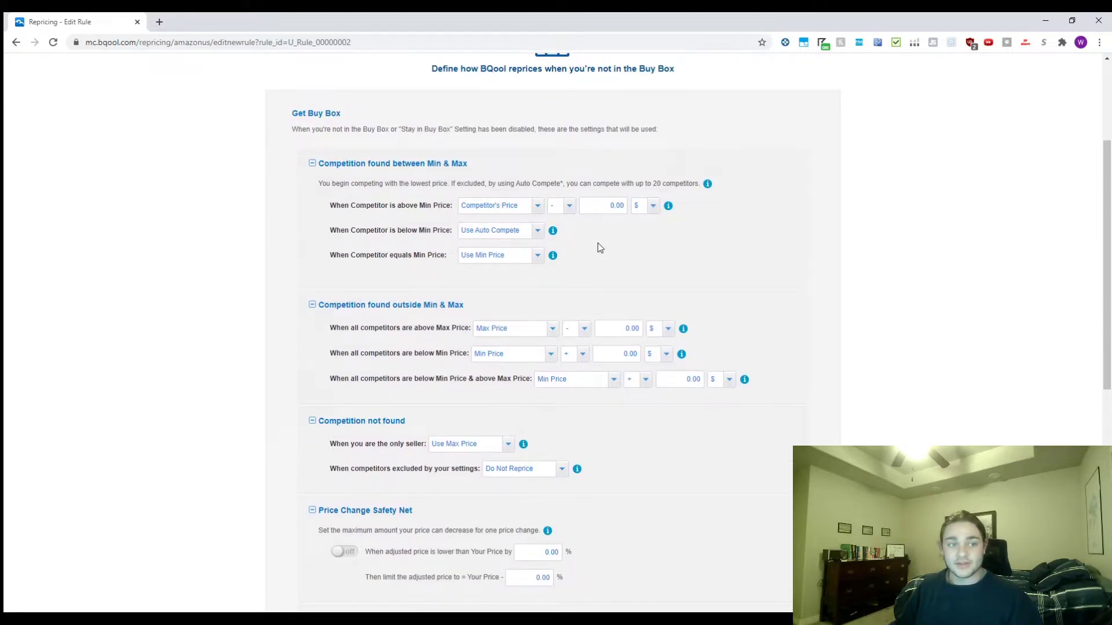
{"action": "left_click_drag", "start_coordinate": [466, 165], "coordinate": [318, 165]}
{"action": "left_click", "coordinate": [446, 169]}
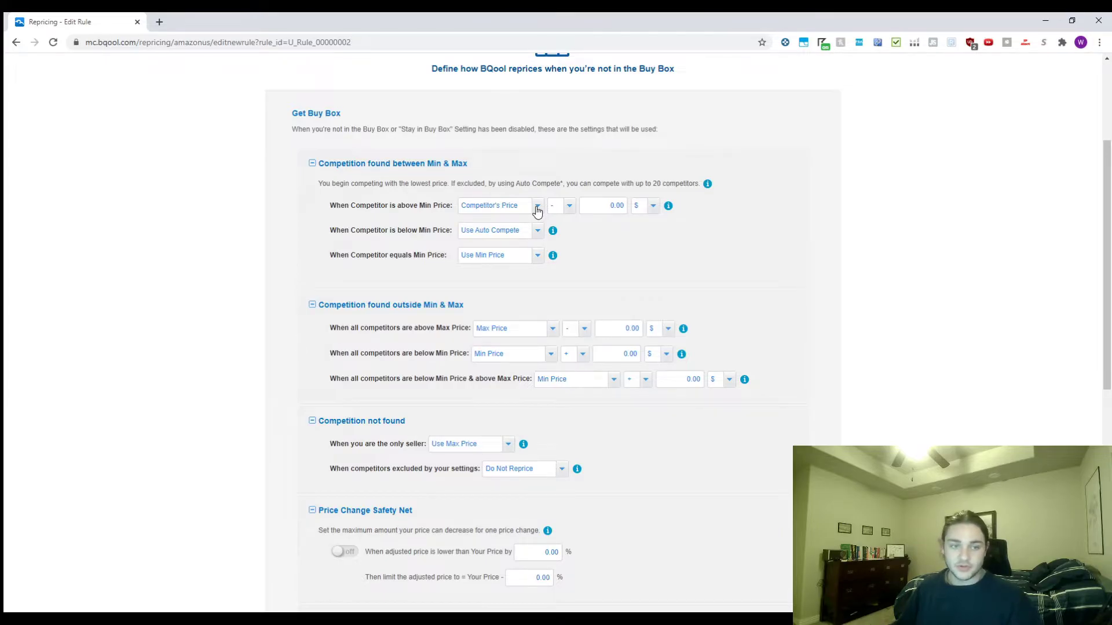
{"action": "left_click", "coordinate": [621, 206]}
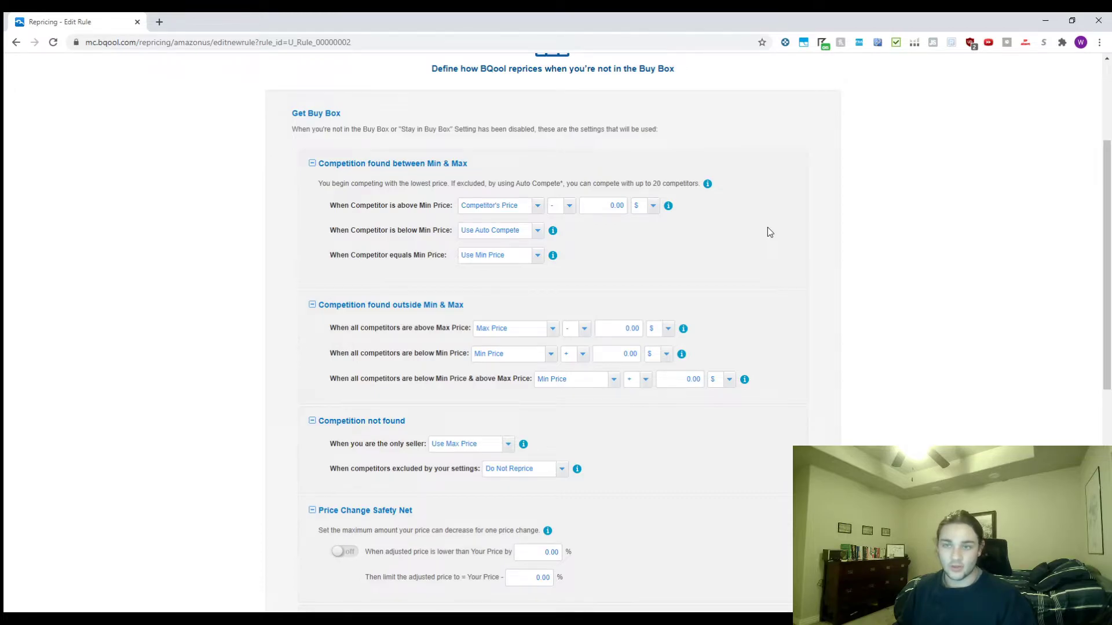
{"action": "left_click_drag", "start_coordinate": [336, 230], "coordinate": [429, 230]}
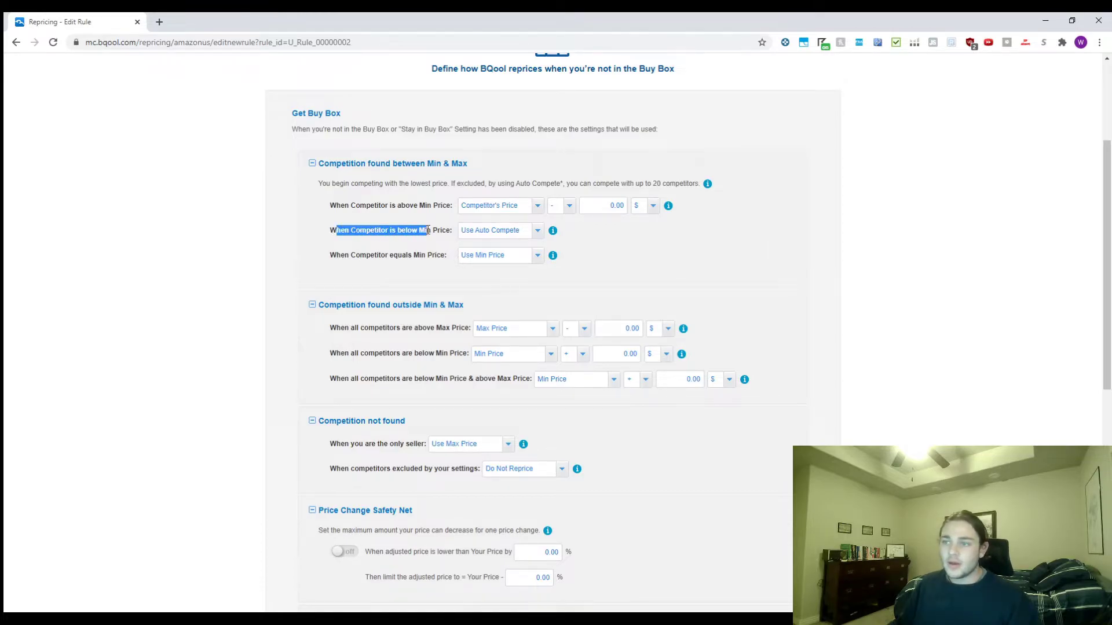
{"action": "left_click", "coordinate": [829, 277]}
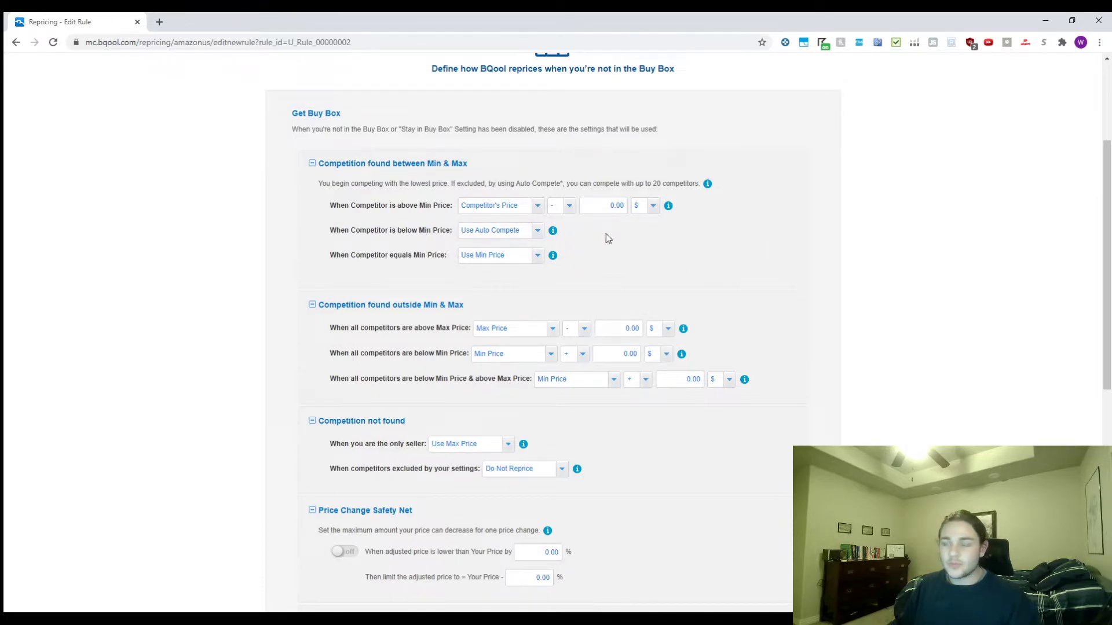
{"action": "left_click", "coordinate": [538, 230]}
{"action": "left_click", "coordinate": [647, 271]}
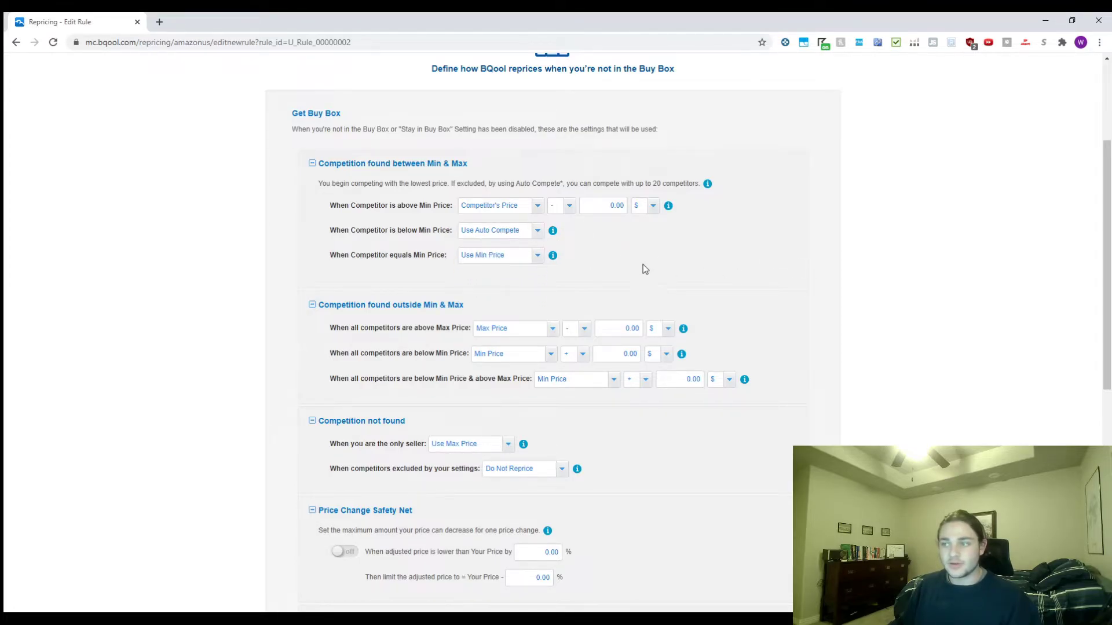
{"action": "mouse_move", "coordinate": [554, 237]}
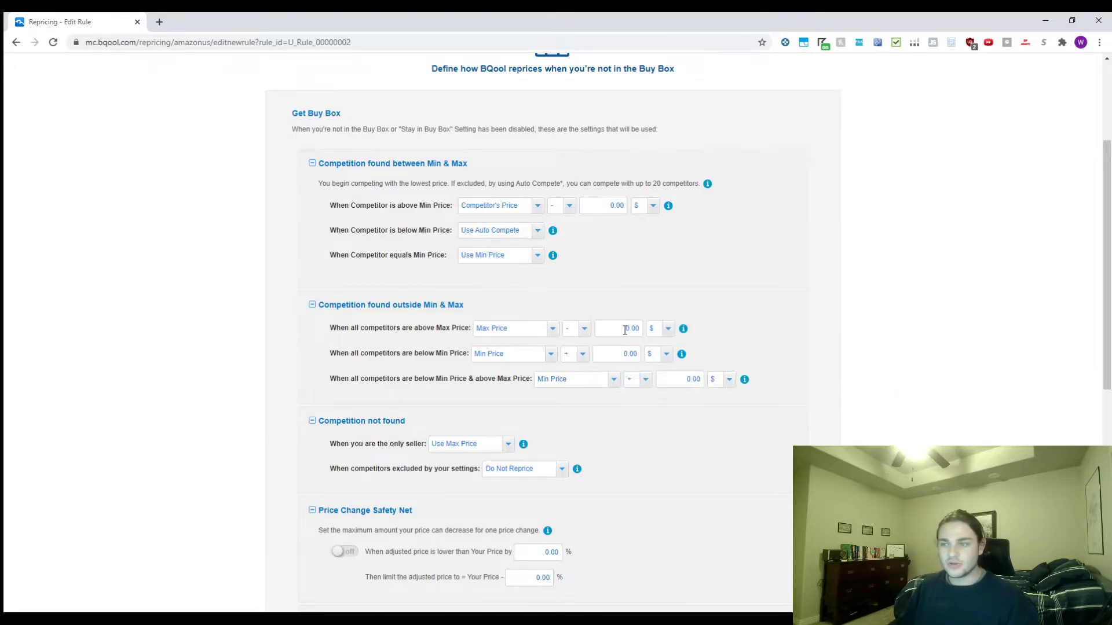
{"action": "left_click_drag", "start_coordinate": [401, 255], "coordinate": [351, 230]}
{"action": "left_click", "coordinate": [678, 276]}
Examine the three pricing responses for competition found outside Min & Max
{"action": "scroll", "coordinate": [717, 313], "scroll_direction": "down", "scroll_amount": 1}
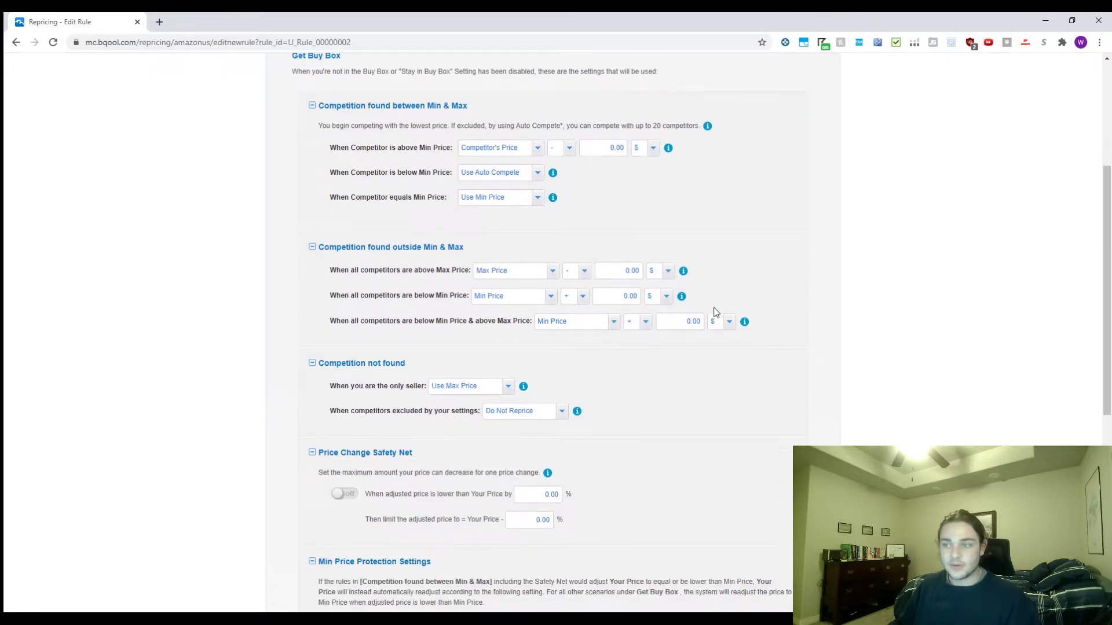
{"action": "left_click_drag", "start_coordinate": [475, 255], "coordinate": [241, 249]}
{"action": "left_click", "coordinate": [409, 253]}
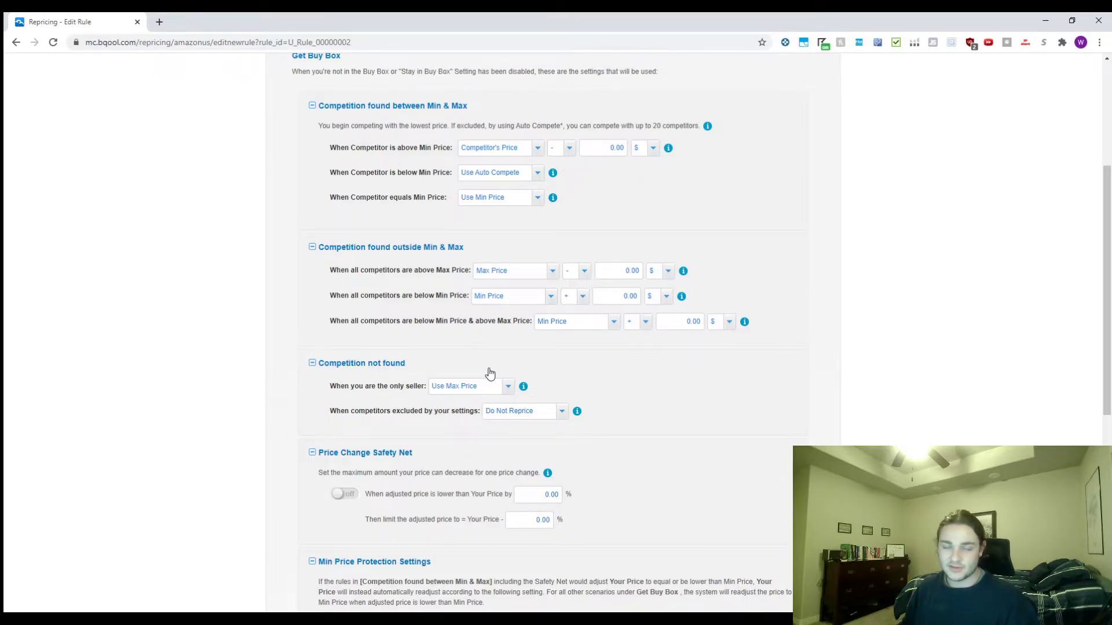
{"action": "left_click_drag", "start_coordinate": [333, 297], "coordinate": [453, 297]}
{"action": "left_click", "coordinate": [838, 268]}
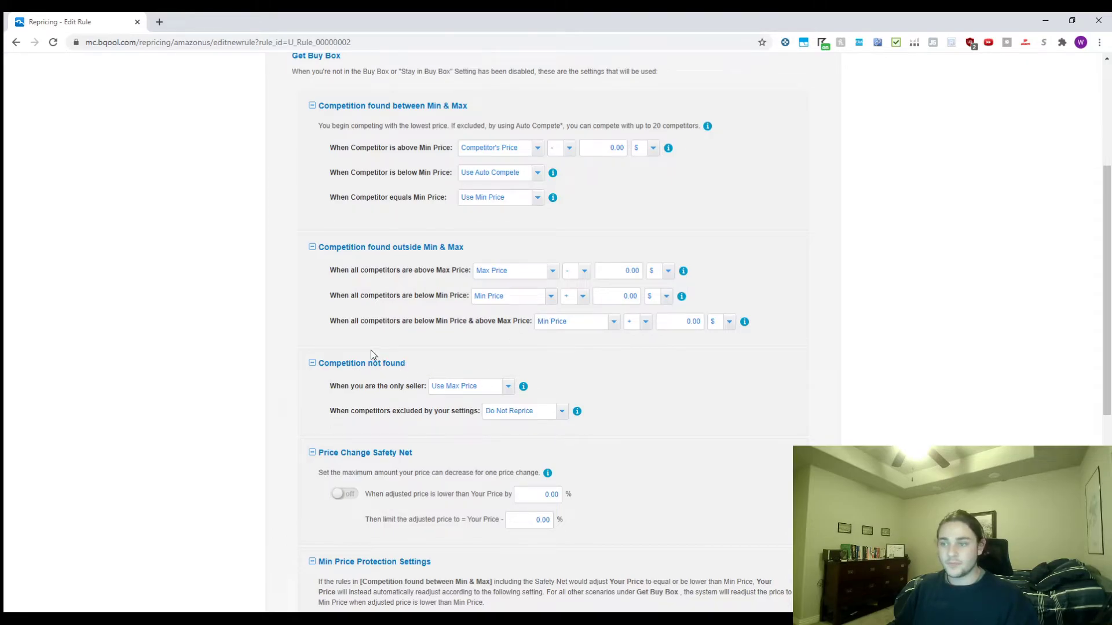
{"action": "left_click_drag", "start_coordinate": [331, 322], "coordinate": [527, 322]}
{"action": "left_click", "coordinate": [894, 291]}
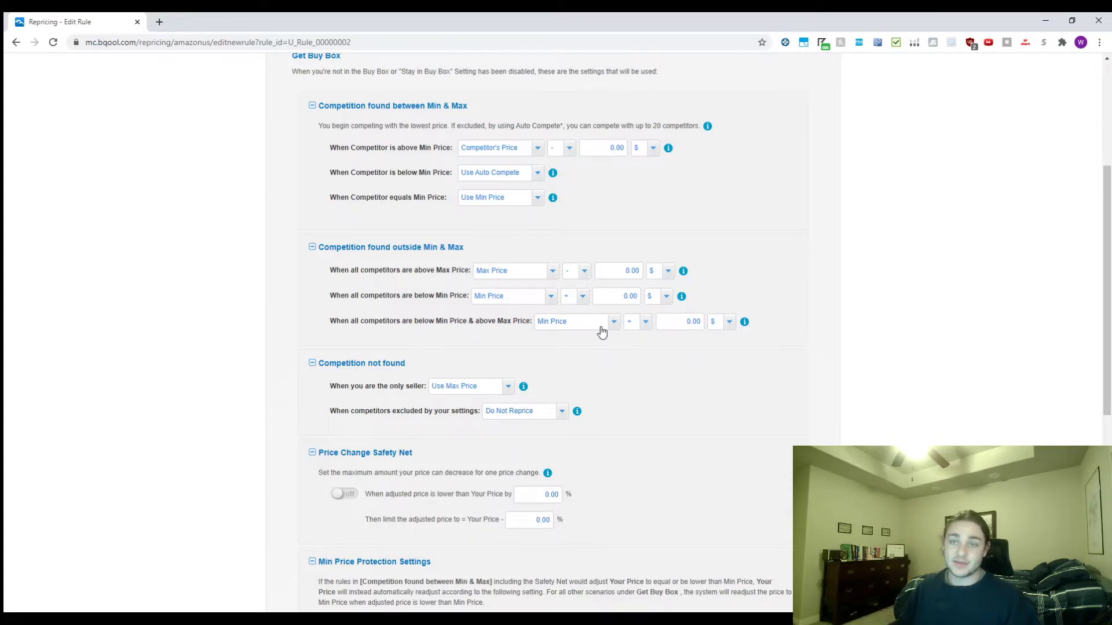
{"action": "left_click_drag", "start_coordinate": [331, 267], "coordinate": [478, 282]}
{"action": "left_click", "coordinate": [896, 294]}
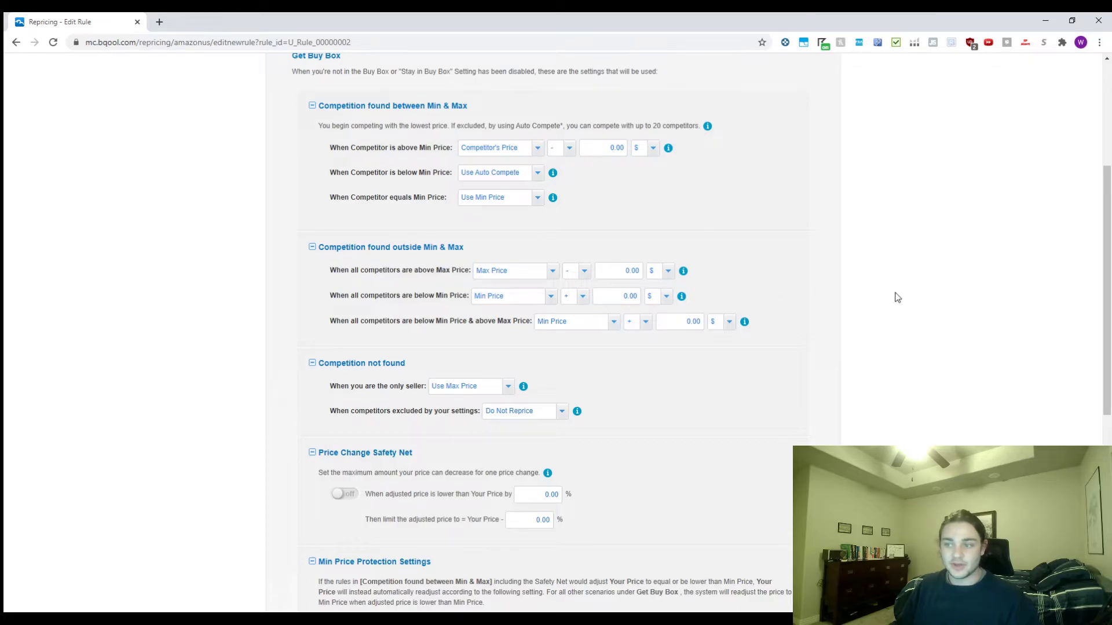
Examine the Competition not found settings for being the only seller and for competitors excluded by the settings
{"action": "scroll", "coordinate": [747, 451], "scroll_direction": "down", "scroll_amount": 1}
{"action": "scroll", "coordinate": [747, 451], "scroll_direction": "down", "scroll_amount": 2}
{"action": "left_click_drag", "start_coordinate": [332, 271], "coordinate": [466, 272]}
{"action": "left_click", "coordinate": [804, 294]}
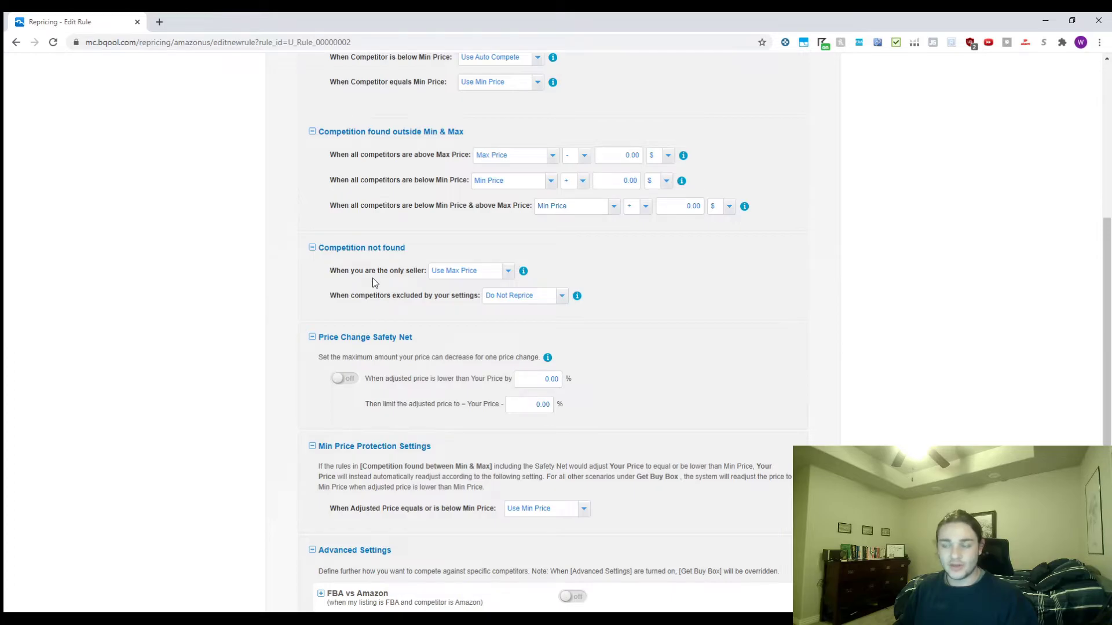
{"action": "scroll", "coordinate": [405, 289], "scroll_direction": "down", "scroll_amount": 1}
{"action": "left_click_drag", "start_coordinate": [331, 295], "coordinate": [603, 276]}
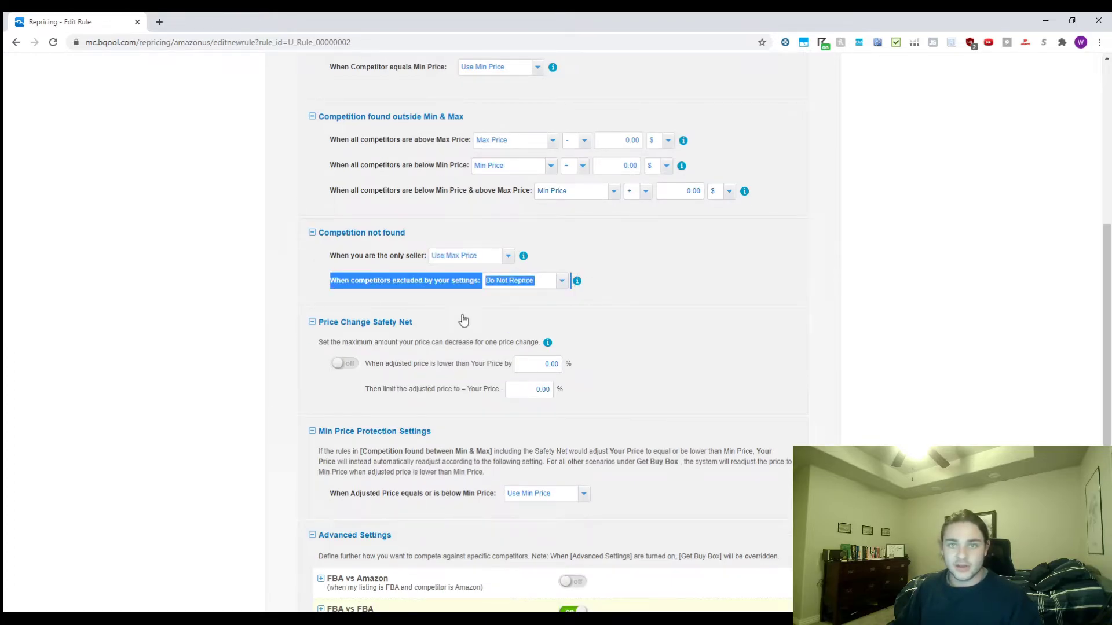
{"action": "left_click", "coordinate": [260, 303]}
{"action": "left_click_drag", "start_coordinate": [327, 294], "coordinate": [660, 295]}
{"action": "left_click", "coordinate": [533, 283]}
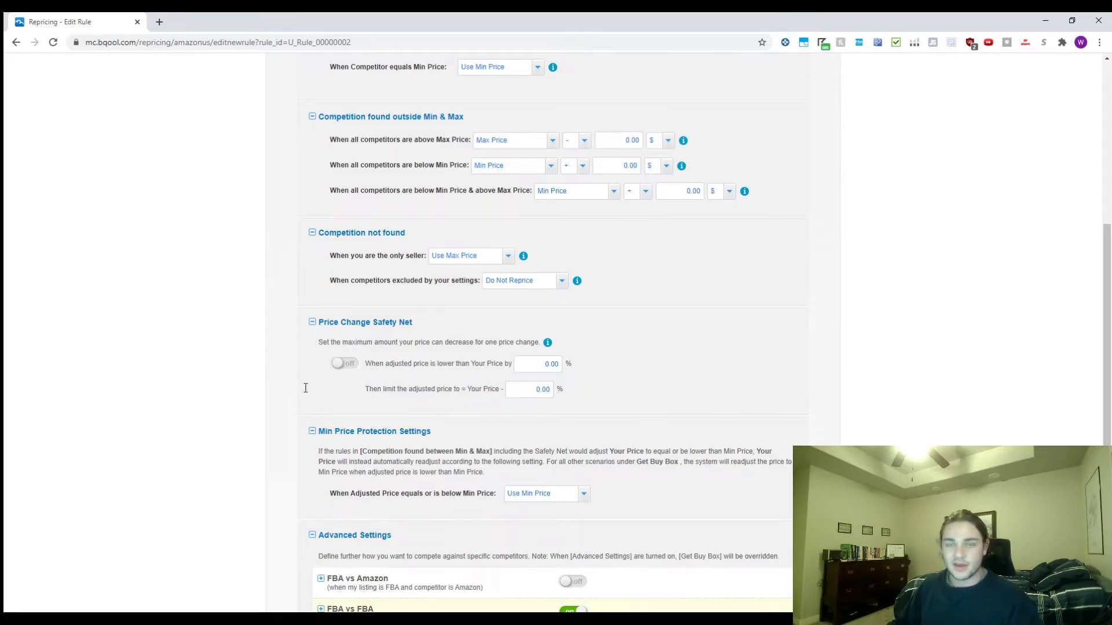
Review the Price Change Safety Net and Min Price Protection Settings, continuing down to the Advanced Settings matchups
{"action": "left_click_drag", "start_coordinate": [323, 288], "coordinate": [508, 293]}
{"action": "left_click", "coordinate": [740, 325]}
{"action": "scroll", "coordinate": [405, 415], "scroll_direction": "down", "scroll_amount": 1}
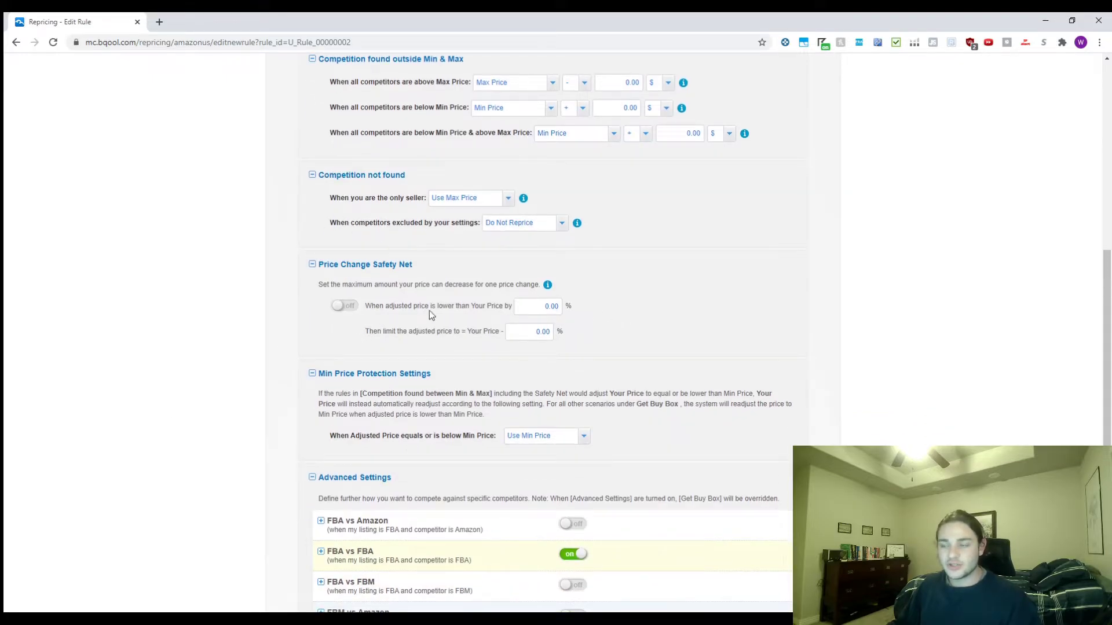
{"action": "left_click_drag", "start_coordinate": [368, 308], "coordinate": [509, 314]}
{"action": "left_click", "coordinate": [799, 328]}
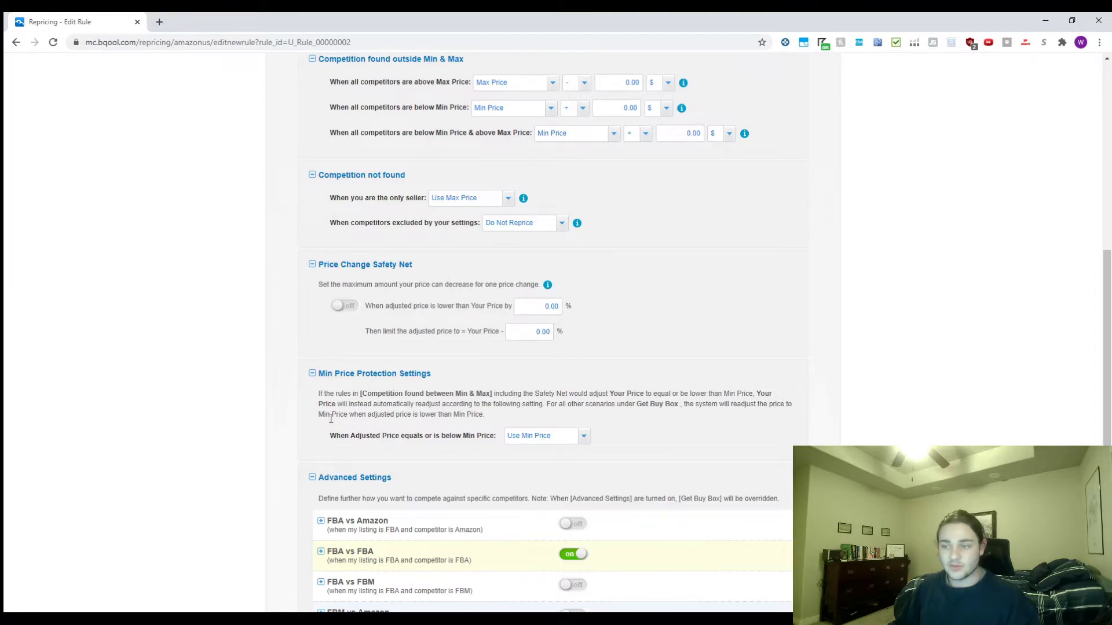
{"action": "scroll", "coordinate": [509, 354], "scroll_direction": "down", "scroll_amount": 1}
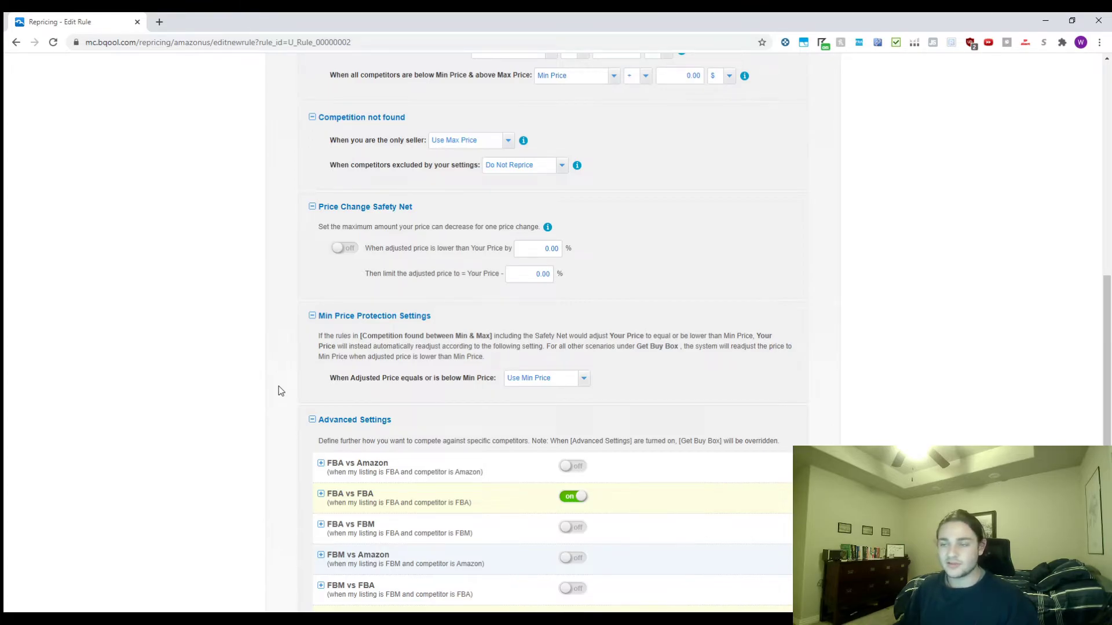
{"action": "scroll", "coordinate": [453, 279], "scroll_direction": "down", "scroll_amount": 2}
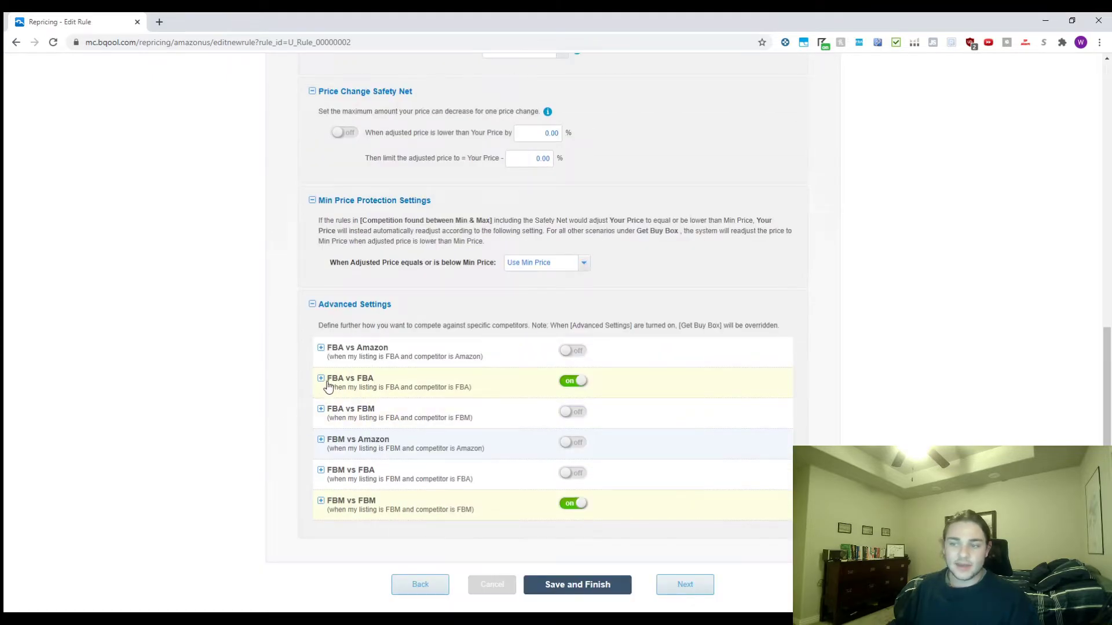
Expand the FBA vs FBA and FBM vs FBM matchups in Advanced Settings and examine their pricing responses
{"action": "left_click_drag", "start_coordinate": [375, 380], "coordinate": [353, 383]}
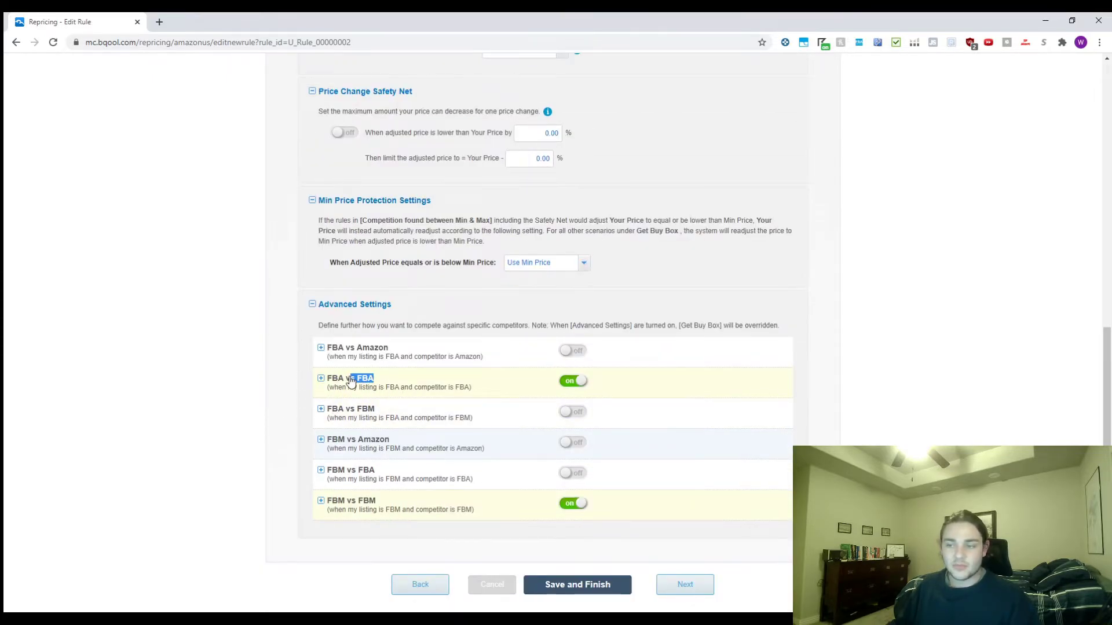
{"action": "left_click", "coordinate": [353, 381]}
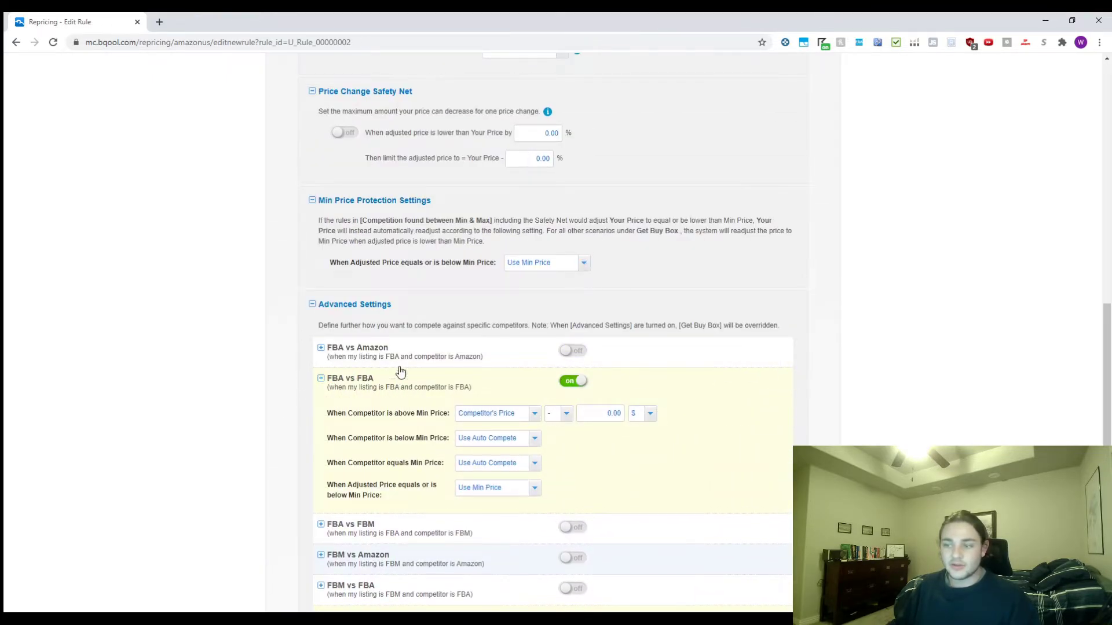
{"action": "left_click", "coordinate": [332, 385]}
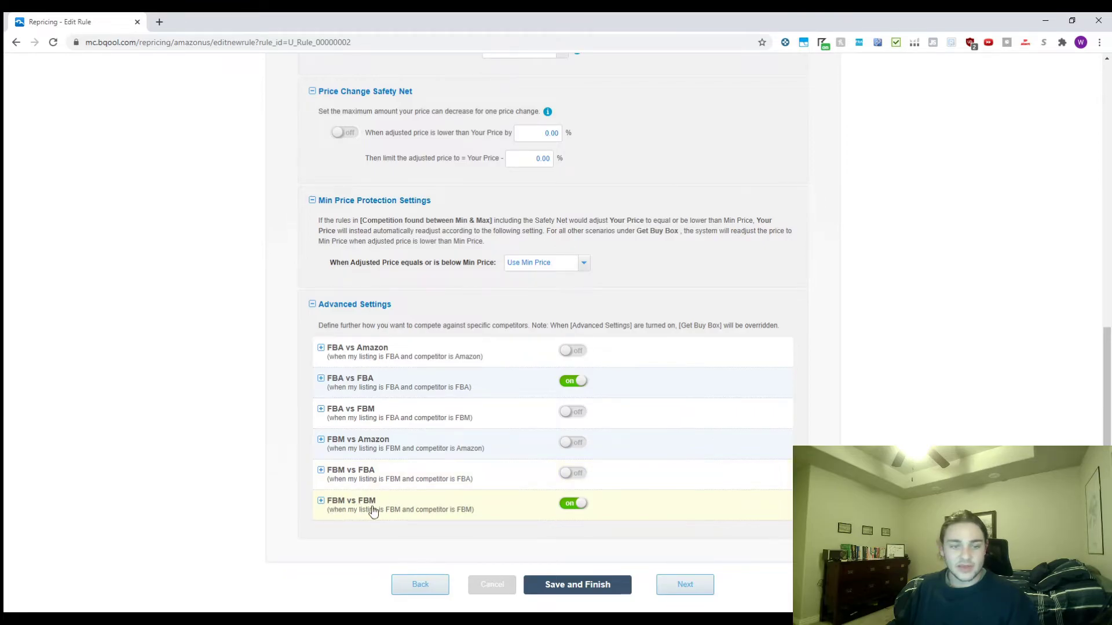
{"action": "left_click_drag", "start_coordinate": [332, 502], "coordinate": [377, 502]}
{"action": "left_click", "coordinate": [520, 510]}
{"action": "scroll", "coordinate": [637, 498], "scroll_direction": "down", "scroll_amount": 3}
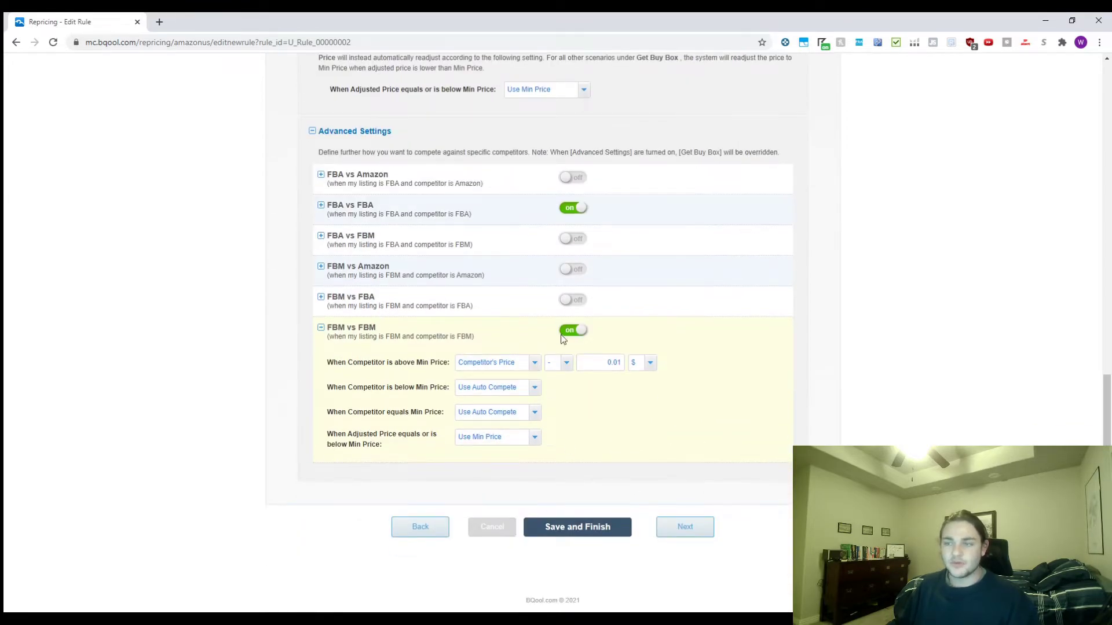
Turn on the FBM vs FBA matchup in the Advanced Settings and check its pricing responses
{"action": "left_click", "coordinate": [573, 306]}
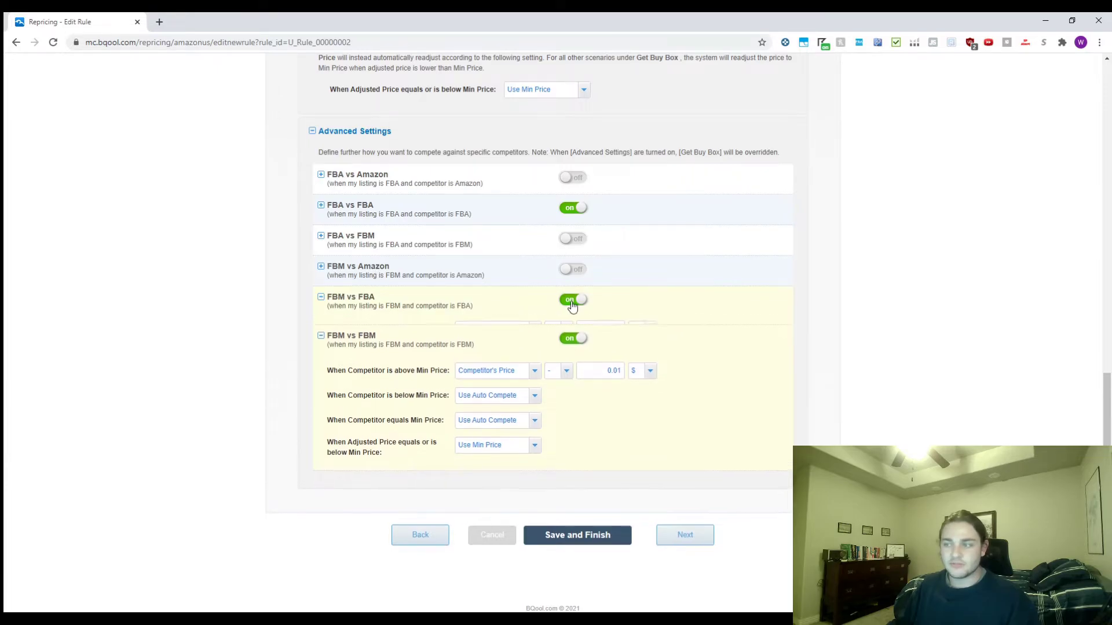
{"action": "scroll", "coordinate": [672, 457], "scroll_direction": "down", "scroll_amount": 1}
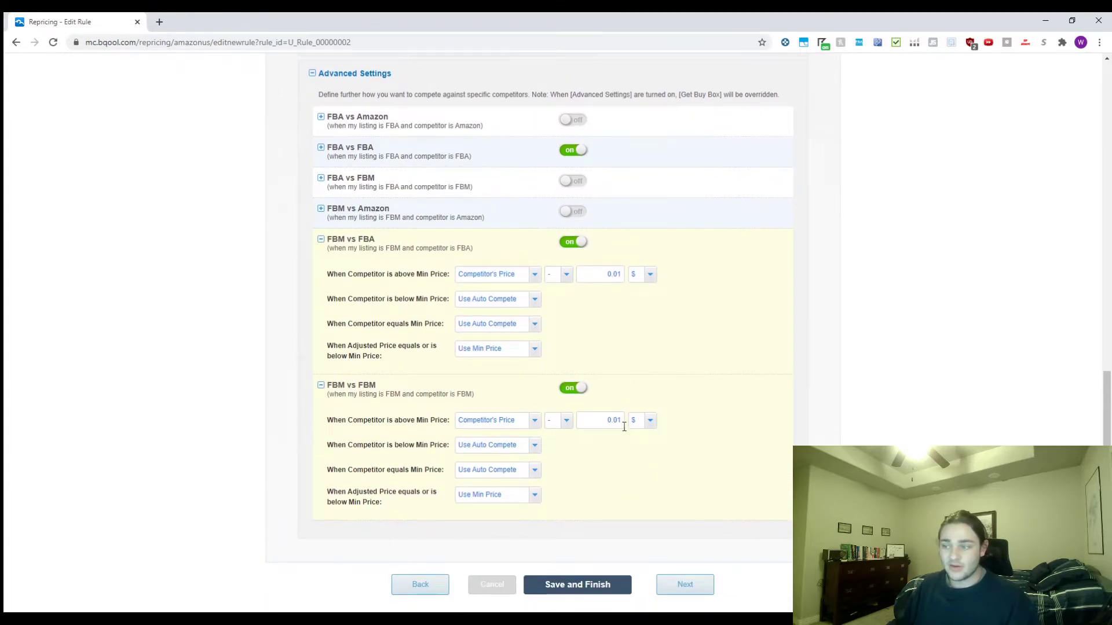
{"action": "scroll", "coordinate": [675, 568], "scroll_direction": "down", "scroll_amount": 1}
Continue to the Stay in Buy Box stage and examine its strategy, competitor choices and Price Change Safety Net
{"action": "left_click", "coordinate": [685, 530]}
{"action": "scroll", "coordinate": [577, 461], "scroll_direction": "down", "scroll_amount": 1}
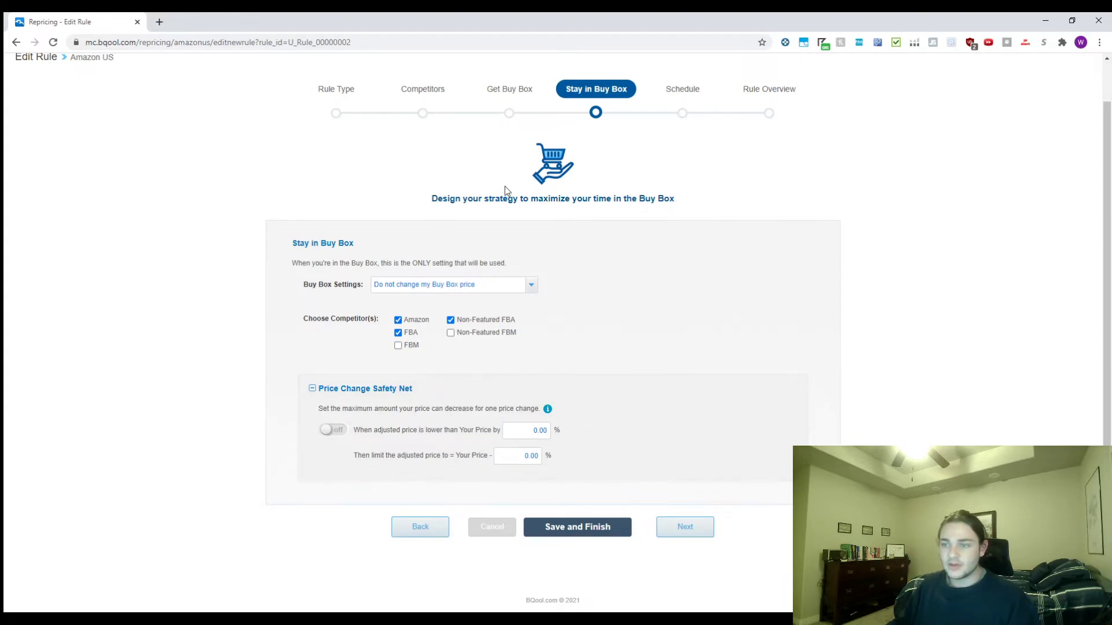
{"action": "left_click_drag", "start_coordinate": [701, 201], "coordinate": [455, 198]}
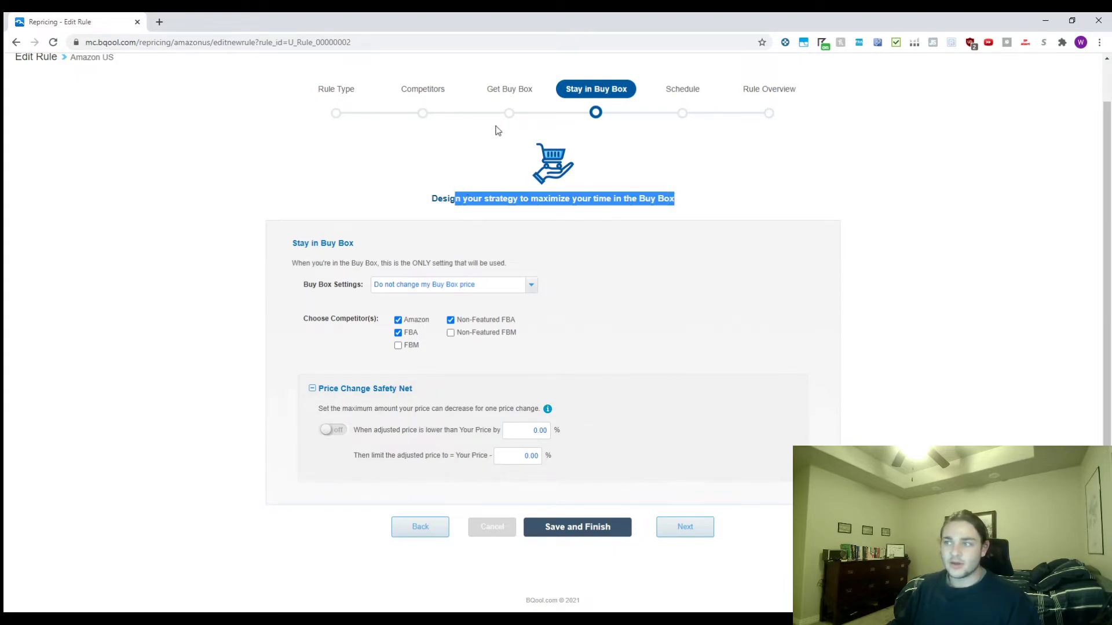
{"action": "left_click", "coordinate": [891, 238]}
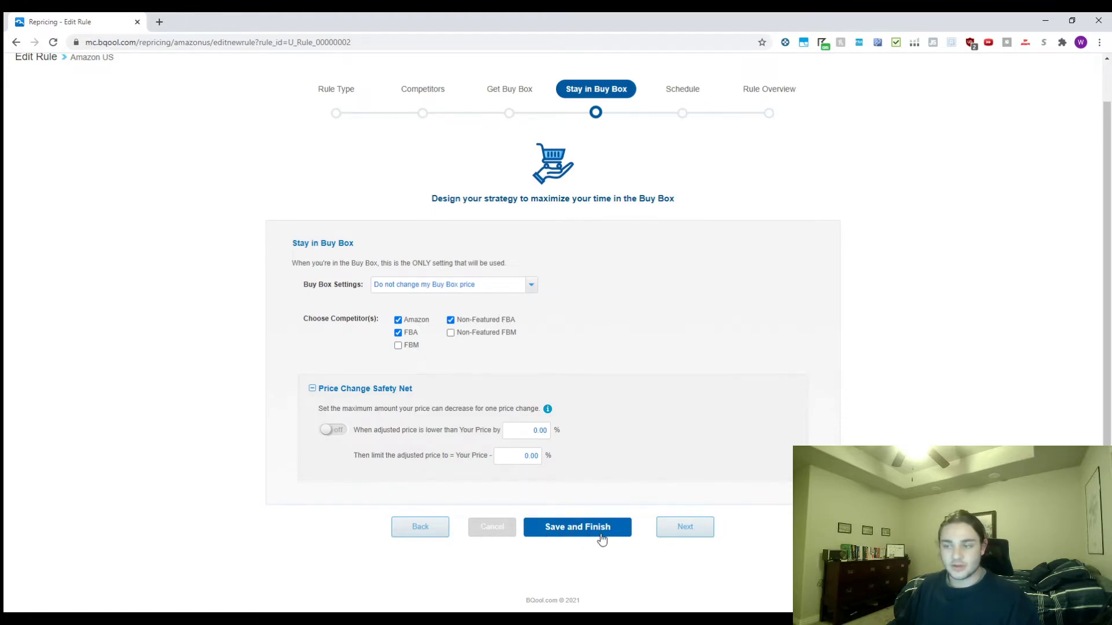
Continue past the optional Schedule stage to the Rule Overview and save the Maximize Profit rule
{"action": "left_click", "coordinate": [686, 528]}
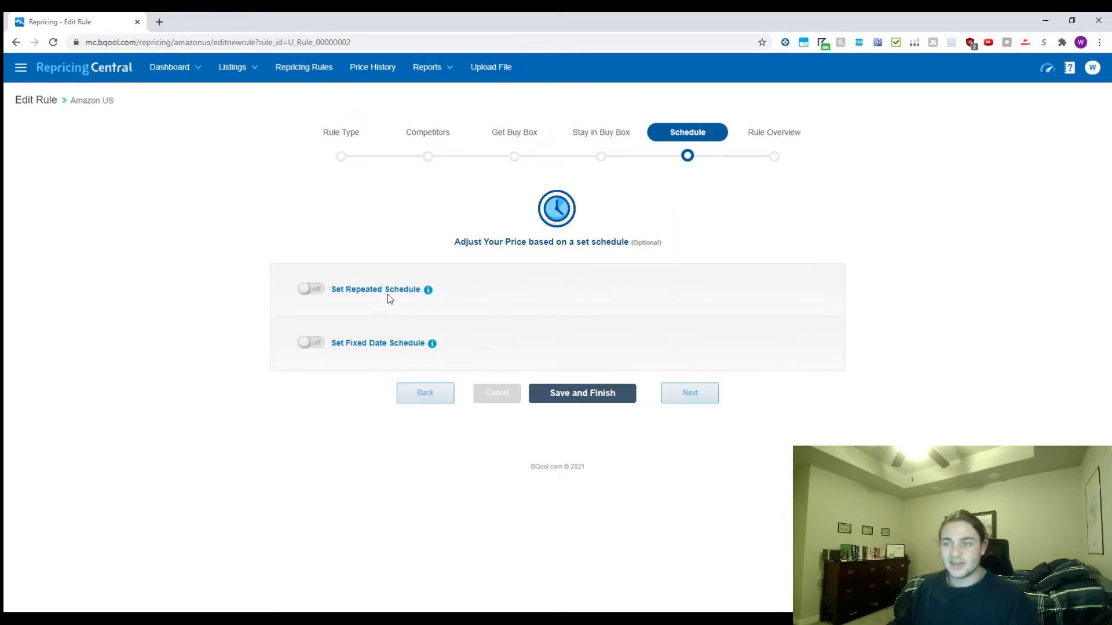
{"action": "left_click", "coordinate": [690, 394]}
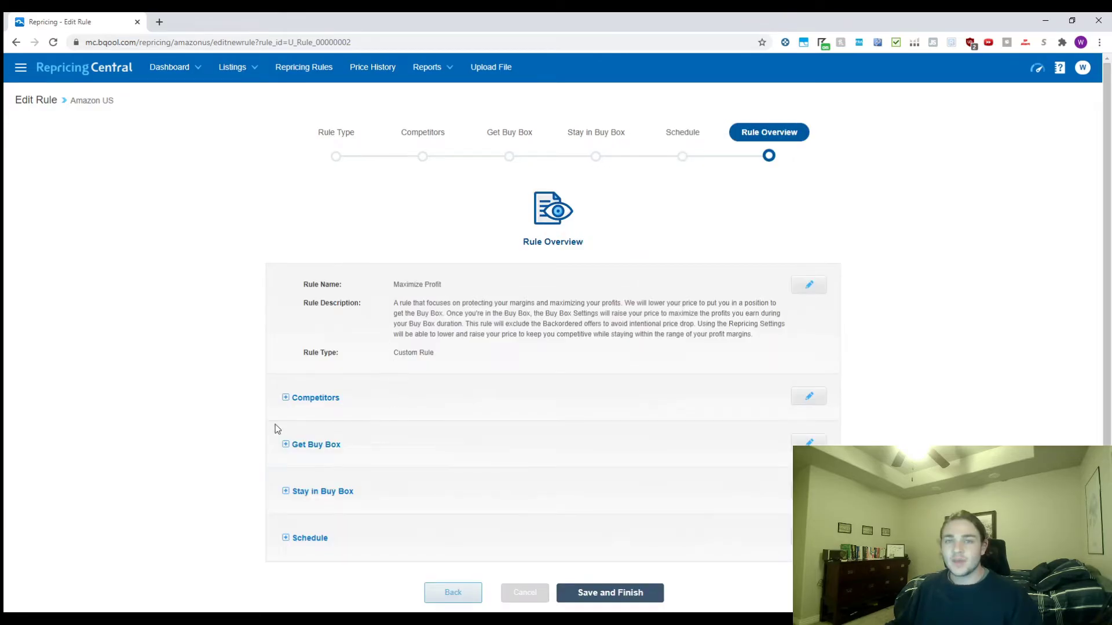
{"action": "scroll", "coordinate": [409, 427], "scroll_direction": "down", "scroll_amount": 1}
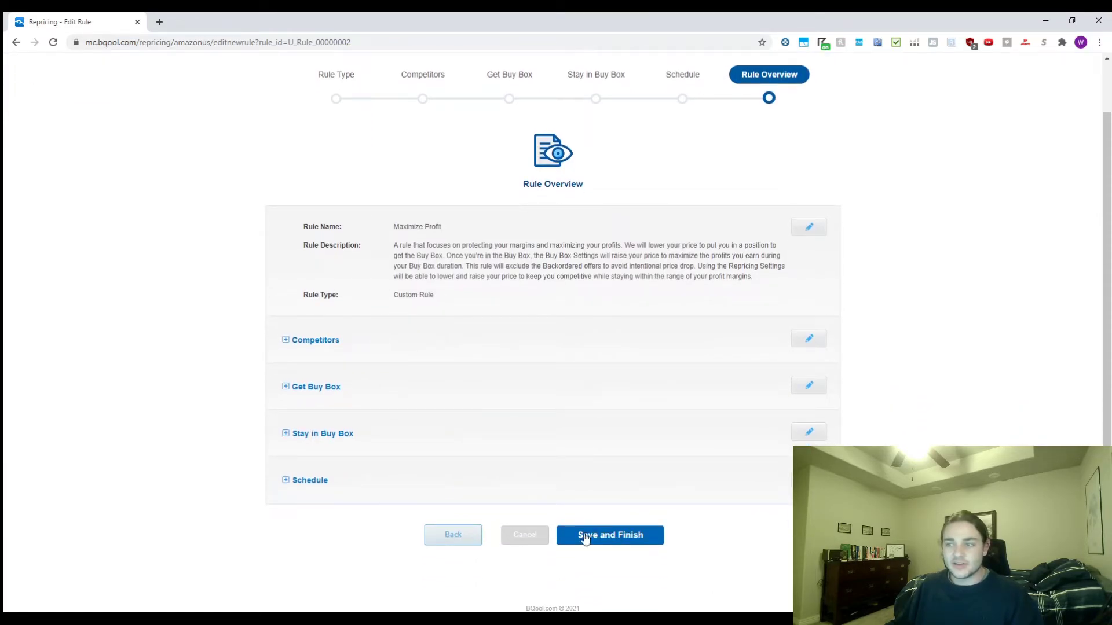
{"action": "left_click", "coordinate": [620, 542]}
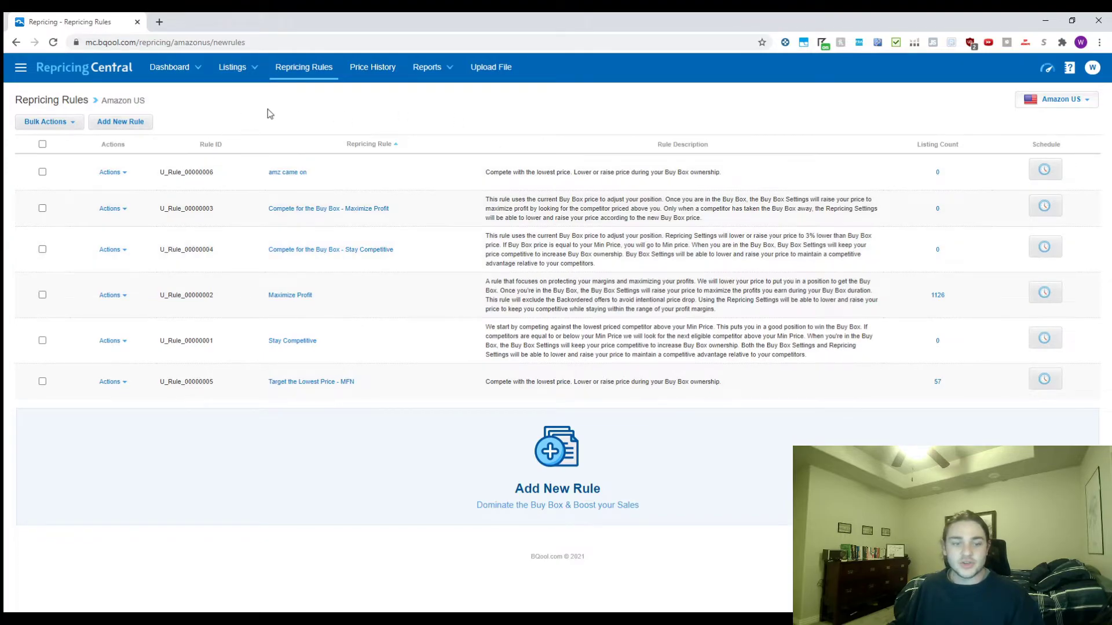
Open the active listings, load the first listing's Amazon product page in a new tab, and return to the listings
{"action": "left_click", "coordinate": [237, 69]}
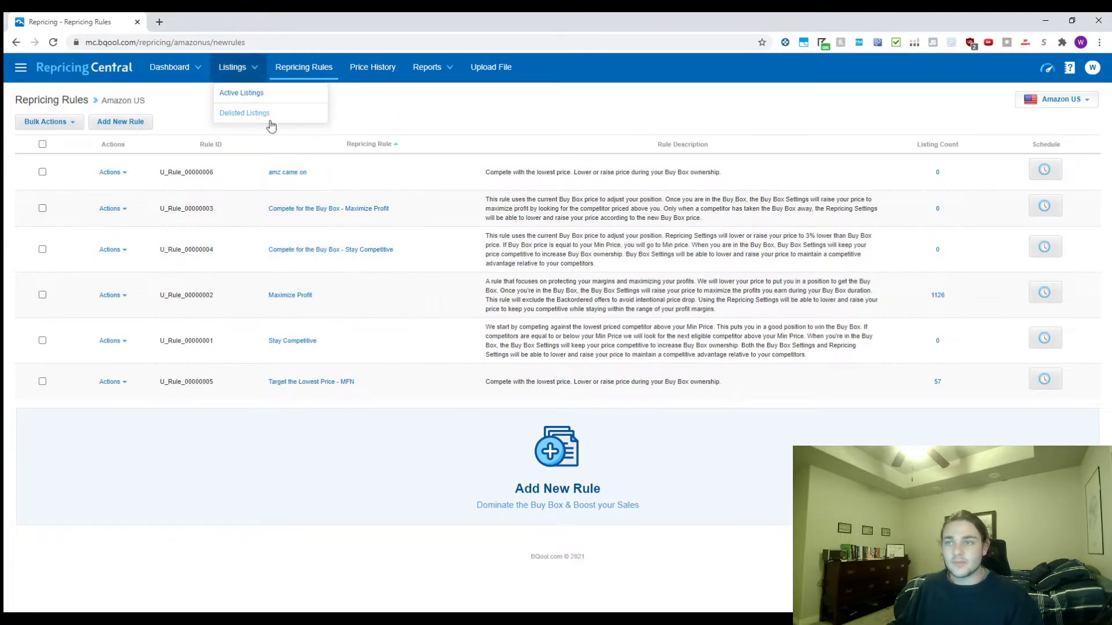
{"action": "left_click", "coordinate": [267, 114]}
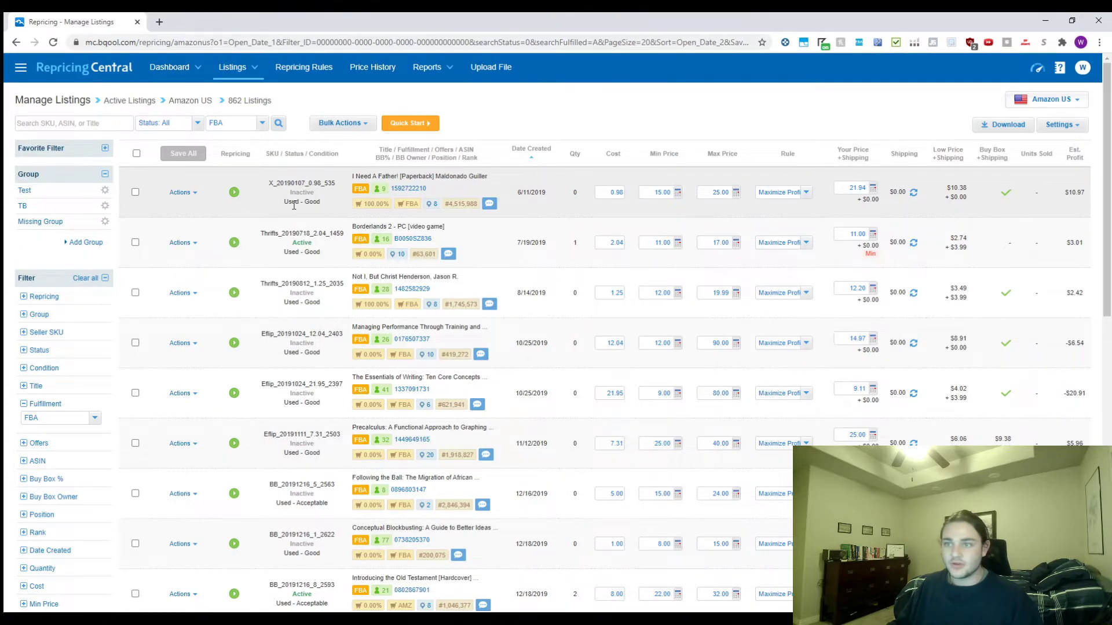
{"action": "middle_click", "coordinate": [402, 190]}
{"action": "left_click", "coordinate": [196, 23]}
{"action": "left_click", "coordinate": [89, 24]}
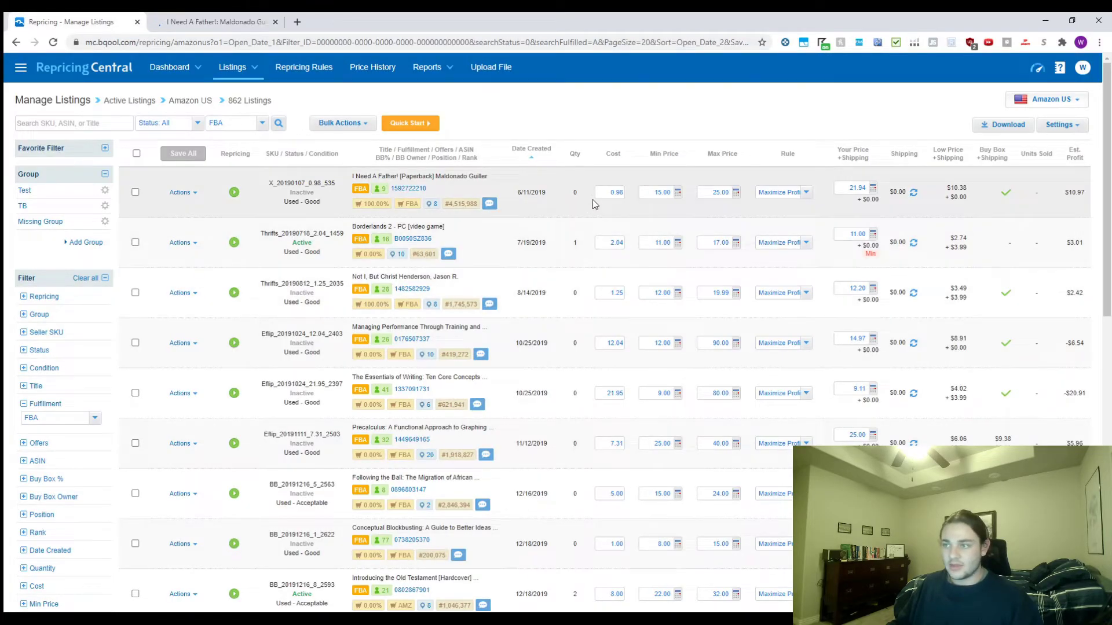
Check the first listing's Cost and Min Price, and select Maximize Profit as its repricing rule
{"action": "left_click_drag", "start_coordinate": [600, 196], "coordinate": [620, 194]}
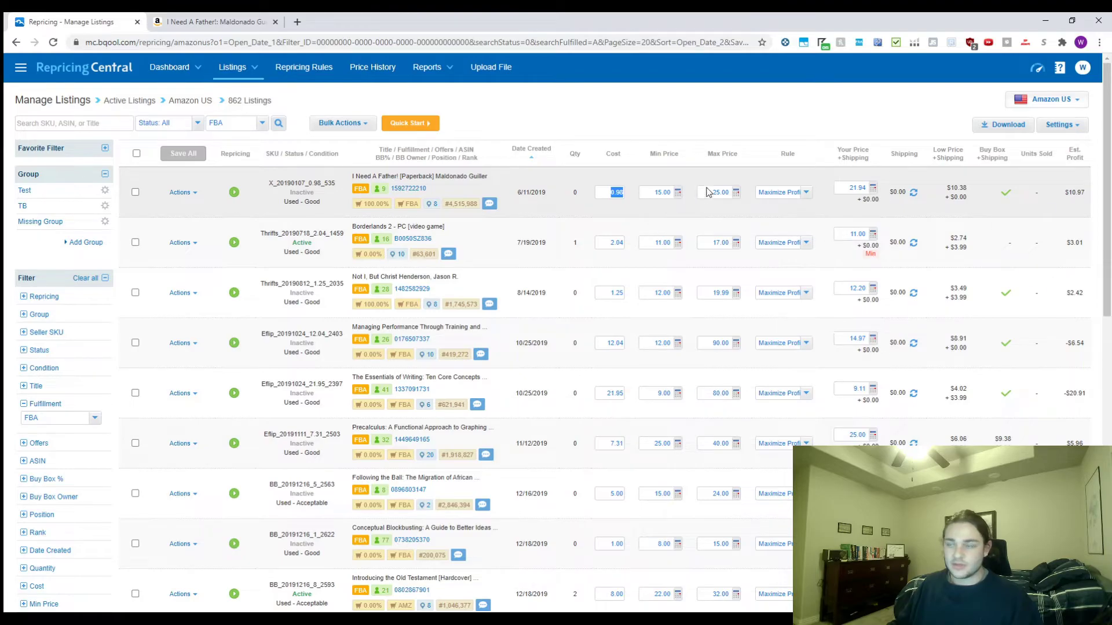
{"action": "left_click", "coordinate": [655, 196]}
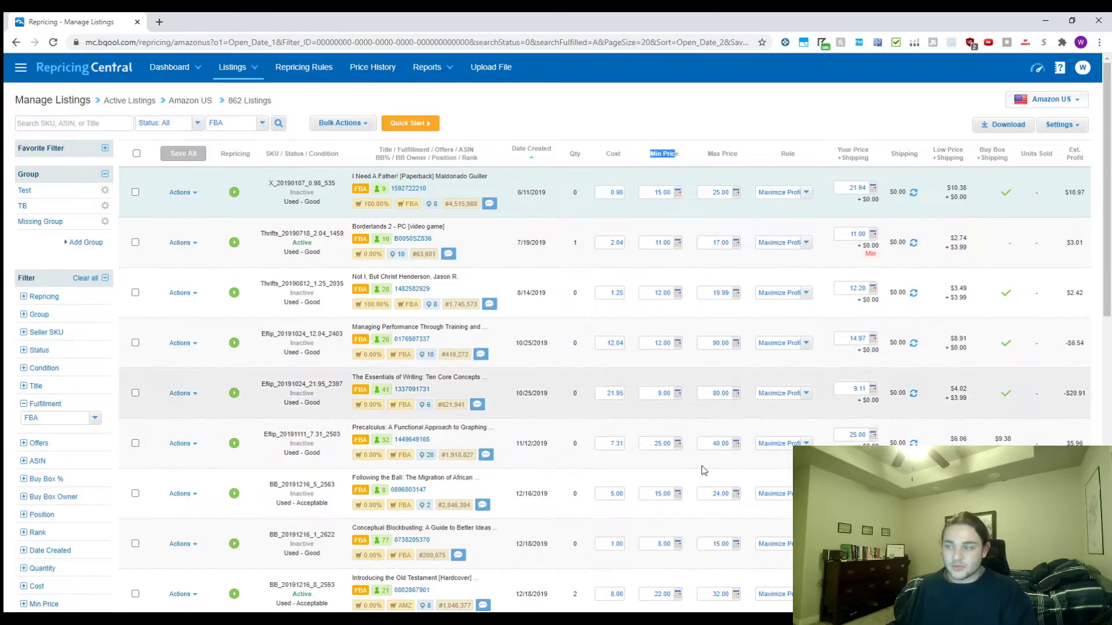
{"action": "left_click", "coordinate": [654, 192]}
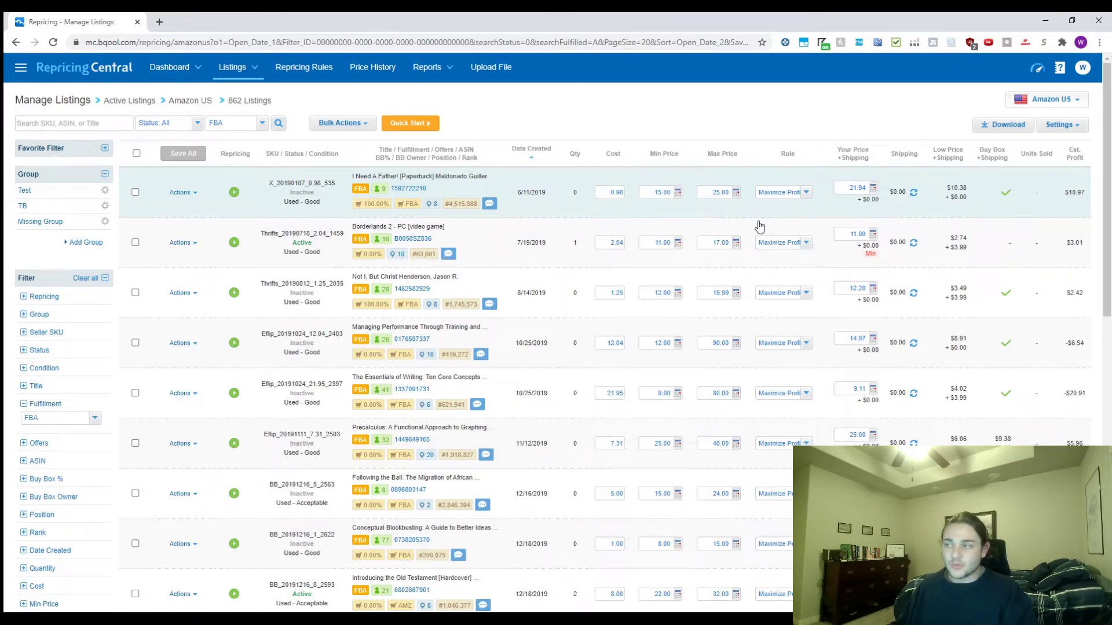
{"action": "left_click", "coordinate": [788, 196]}
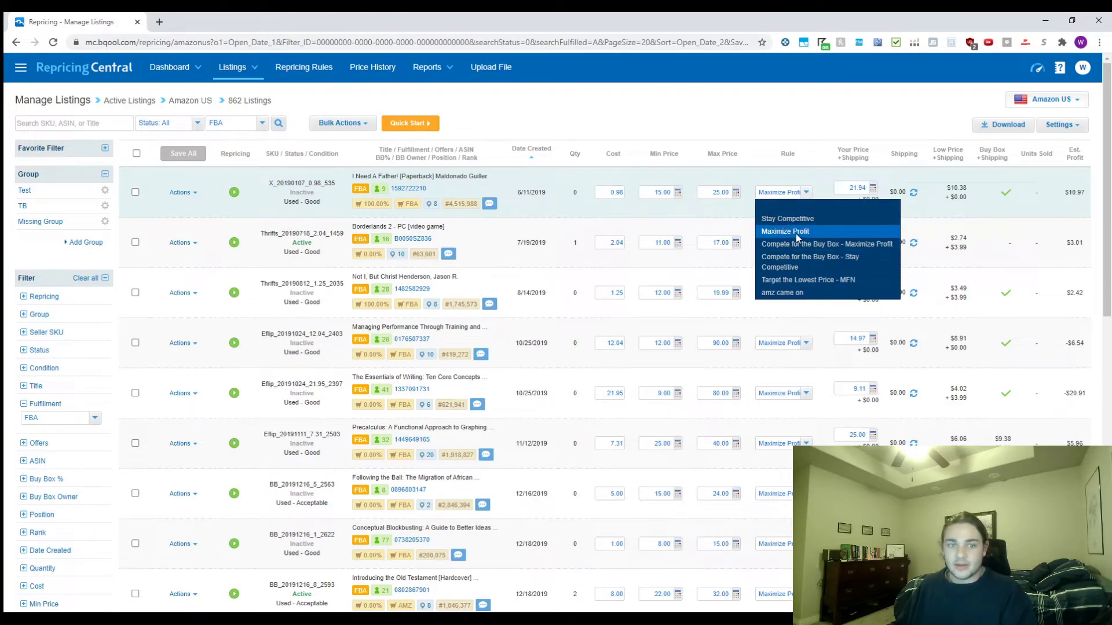
{"action": "left_click", "coordinate": [800, 232]}
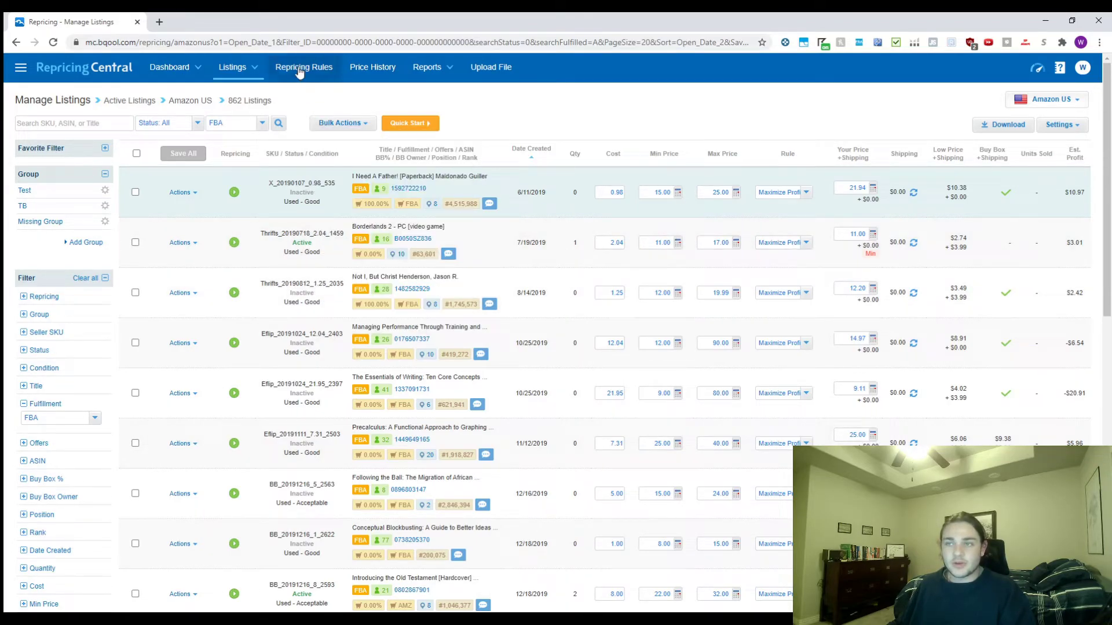
Open the "amz came on" rule from the repricing rules and examine its rule type and name
{"action": "left_click", "coordinate": [299, 69]}
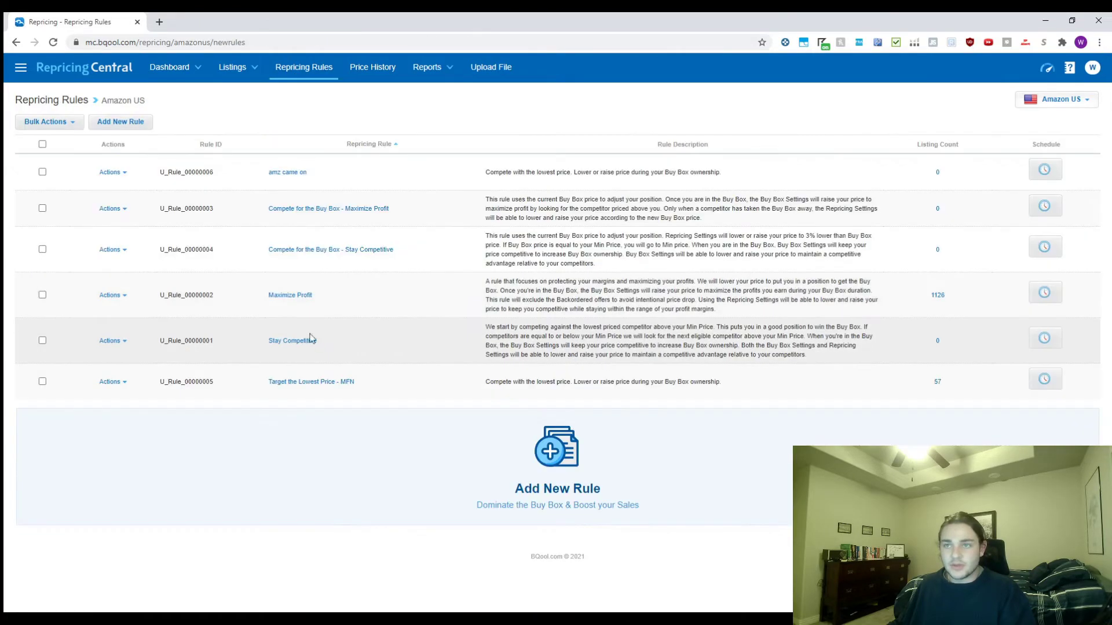
{"action": "left_click", "coordinate": [292, 174]}
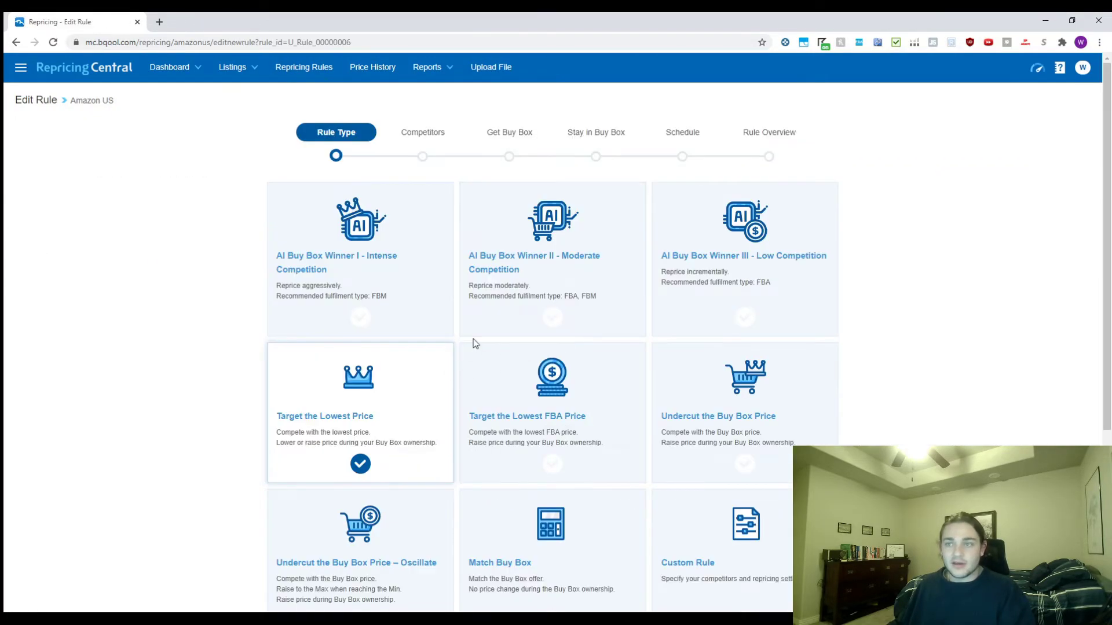
{"action": "scroll", "coordinate": [487, 394], "scroll_direction": "down", "scroll_amount": 3}
{"action": "scroll", "coordinate": [476, 415], "scroll_direction": "down", "scroll_amount": 2}
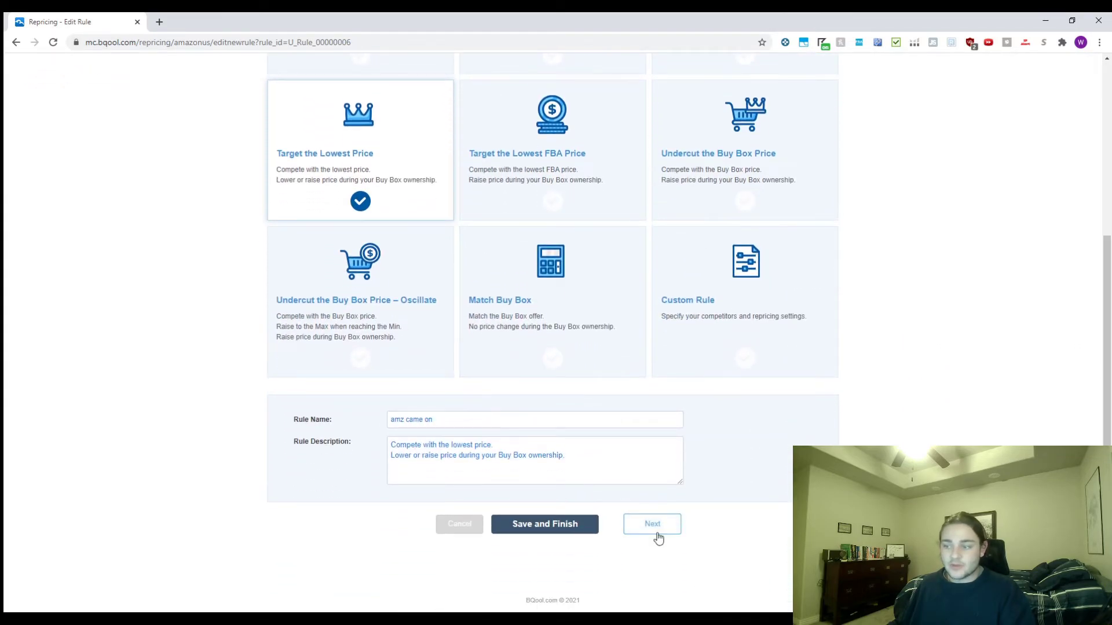
{"action": "left_click", "coordinate": [445, 420]}
{"action": "left_click_drag", "start_coordinate": [445, 419], "coordinate": [347, 423]}
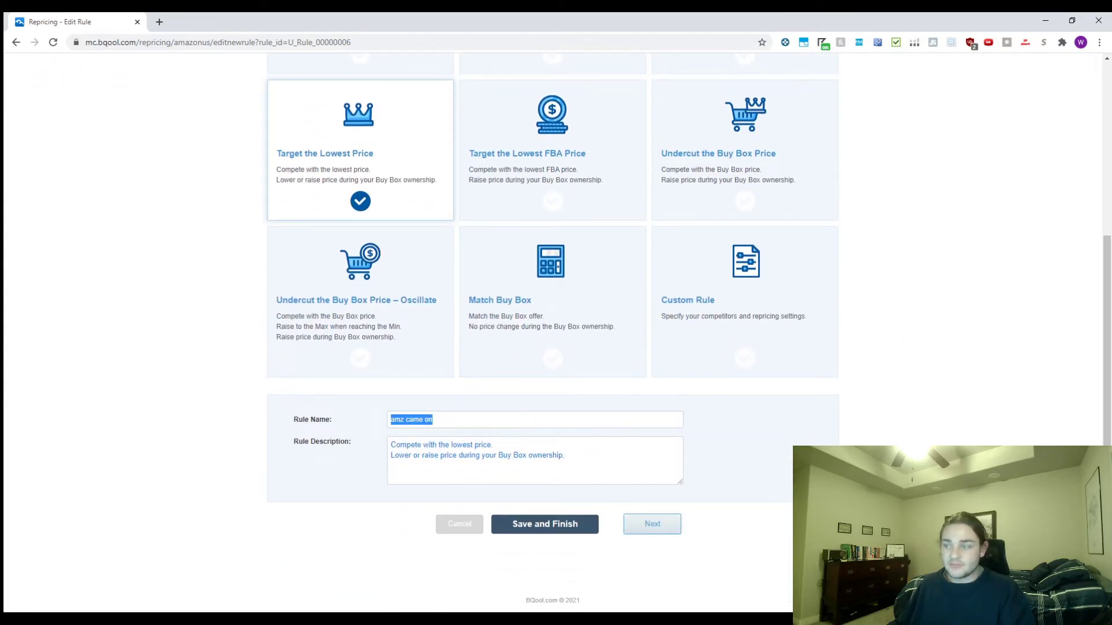
Continue through the rule's Competitors filters to the Get Buy Box stage and review it down to Advanced Settings
{"action": "left_click", "coordinate": [648, 529]}
{"action": "scroll", "coordinate": [556, 411], "scroll_direction": "down", "scroll_amount": 4}
{"action": "scroll", "coordinate": [565, 388], "scroll_direction": "down", "scroll_amount": 3}
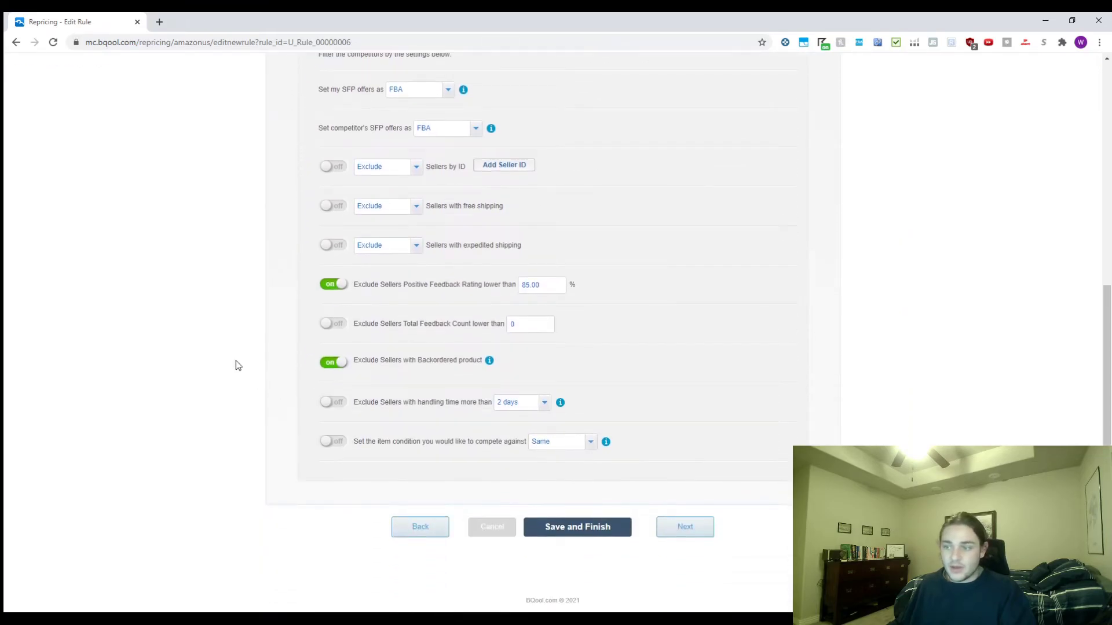
{"action": "left_click", "coordinate": [701, 530]}
{"action": "scroll", "coordinate": [665, 469], "scroll_direction": "down", "scroll_amount": 2}
{"action": "scroll", "coordinate": [666, 469], "scroll_direction": "down", "scroll_amount": 9}
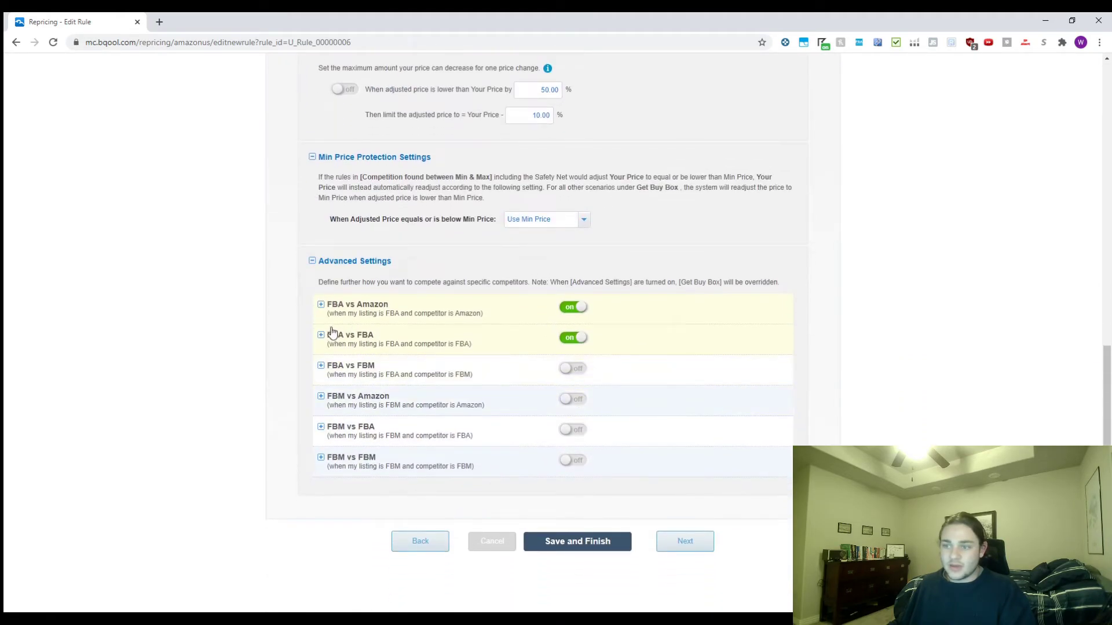
Expand the FBA vs Amazon matchup and examine its price adjustment for when the competitor is above Min Price
{"action": "left_click_drag", "start_coordinate": [401, 308], "coordinate": [324, 305]}
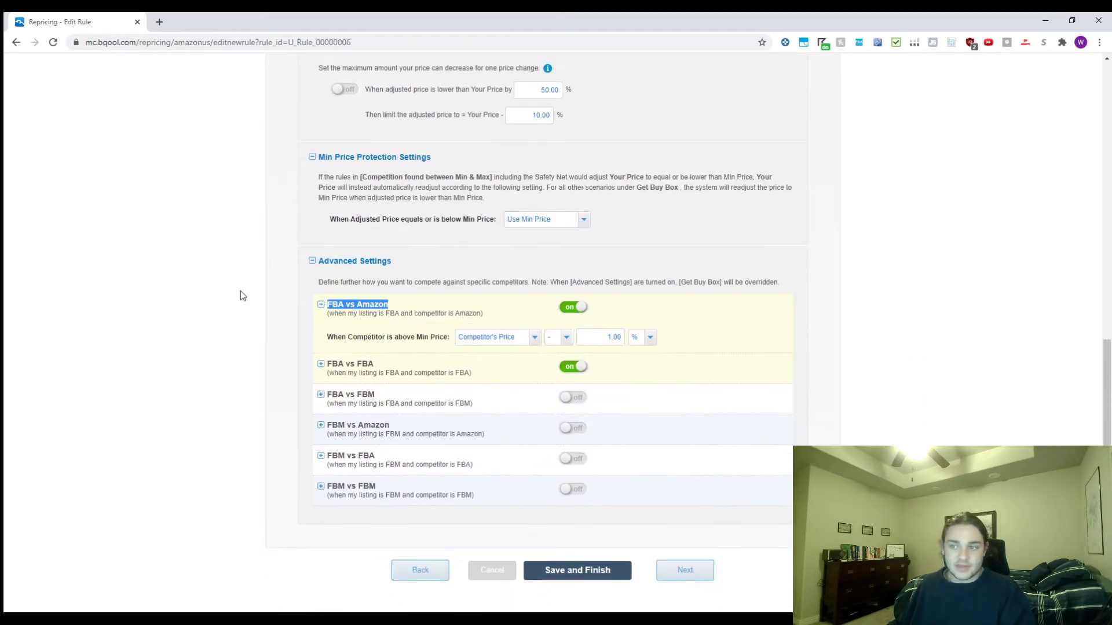
{"action": "scroll", "coordinate": [224, 296], "scroll_direction": "up", "scroll_amount": 5}
{"action": "scroll", "coordinate": [558, 398], "scroll_direction": "down", "scroll_amount": 5}
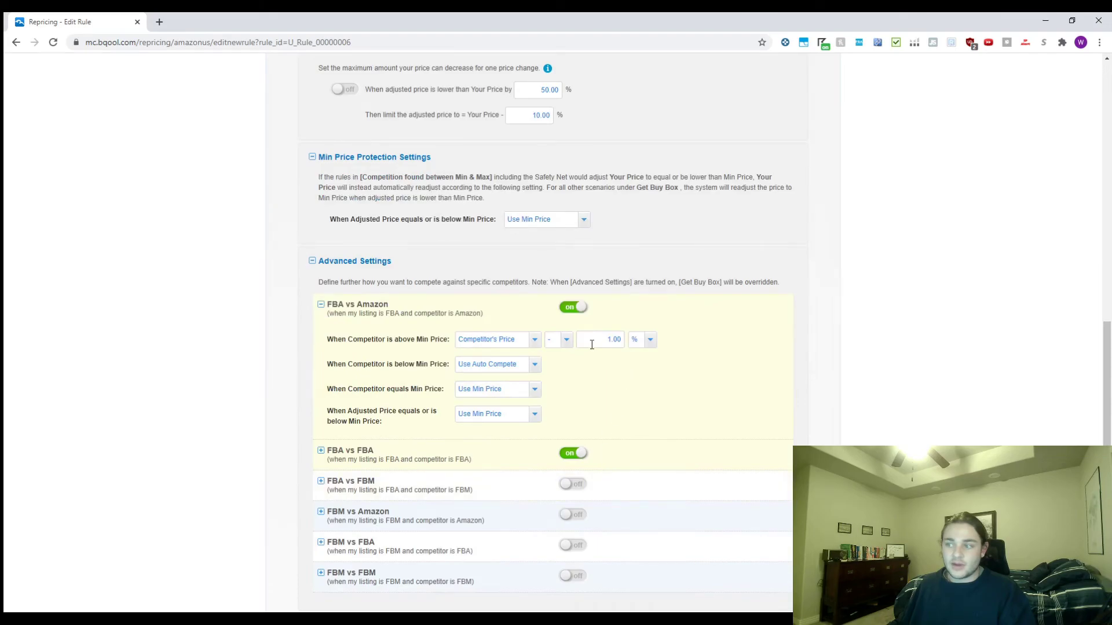
{"action": "left_click_drag", "start_coordinate": [594, 341], "coordinate": [675, 347]}
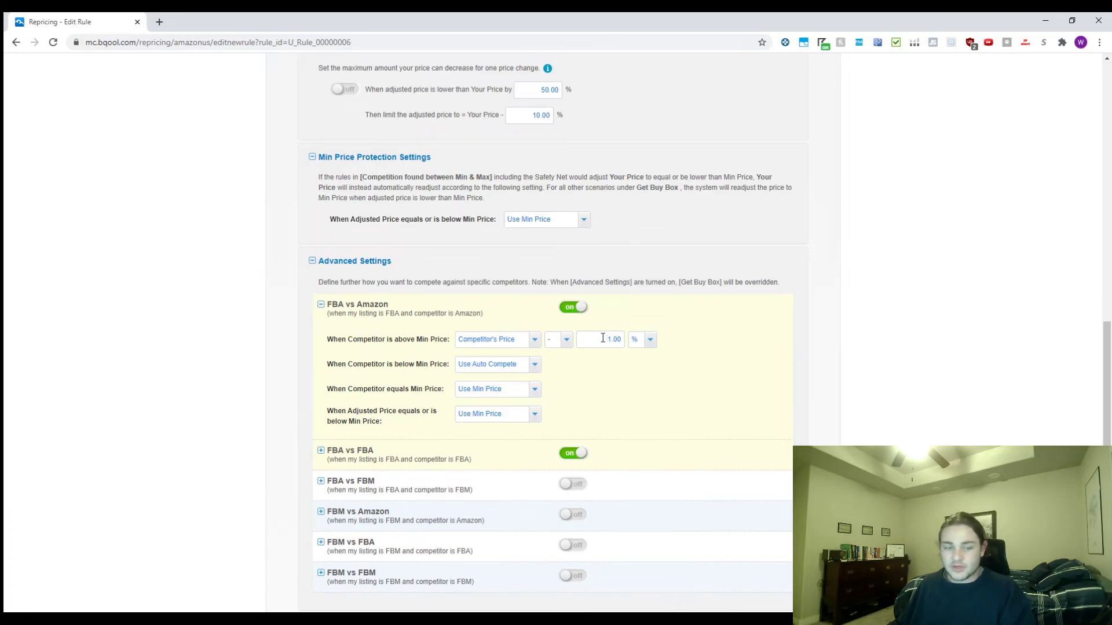
{"action": "scroll", "coordinate": [620, 363], "scroll_direction": "up", "scroll_amount": 1}
{"action": "left_click_drag", "start_coordinate": [595, 398], "coordinate": [679, 408]}
{"action": "left_click", "coordinate": [611, 397]}
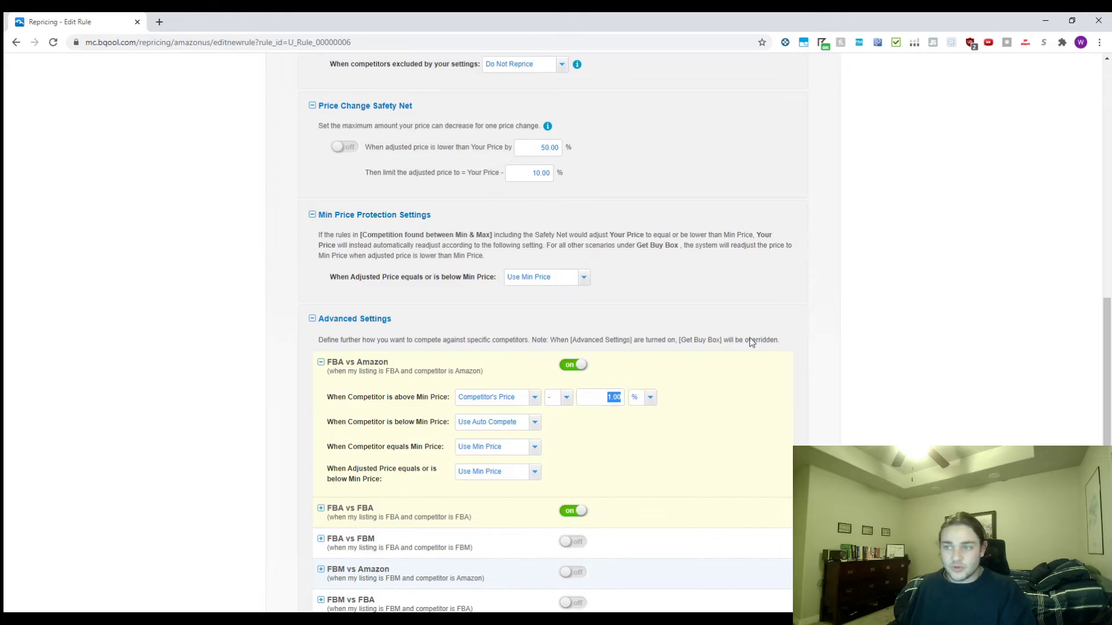
Compare the FBA vs Amazon matchup with the general Get Buy Box settings higher up in the rule
{"action": "scroll", "coordinate": [753, 359], "scroll_direction": "up", "scroll_amount": 3}
{"action": "scroll", "coordinate": [731, 385], "scroll_direction": "down", "scroll_amount": 6}
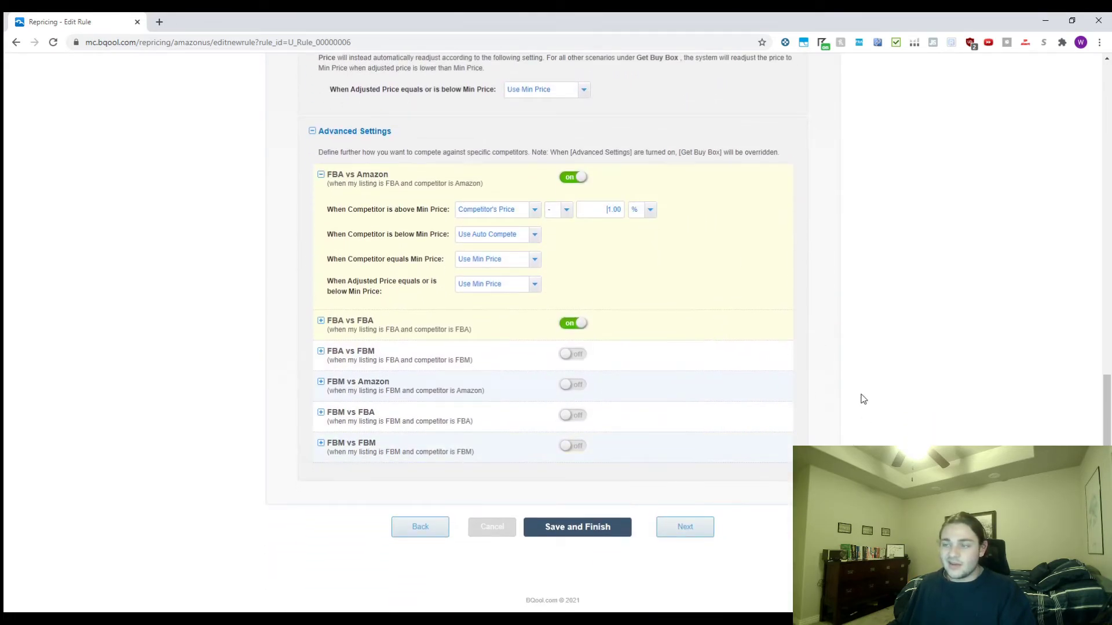
{"action": "scroll", "coordinate": [853, 428], "scroll_direction": "up", "scroll_amount": 4}
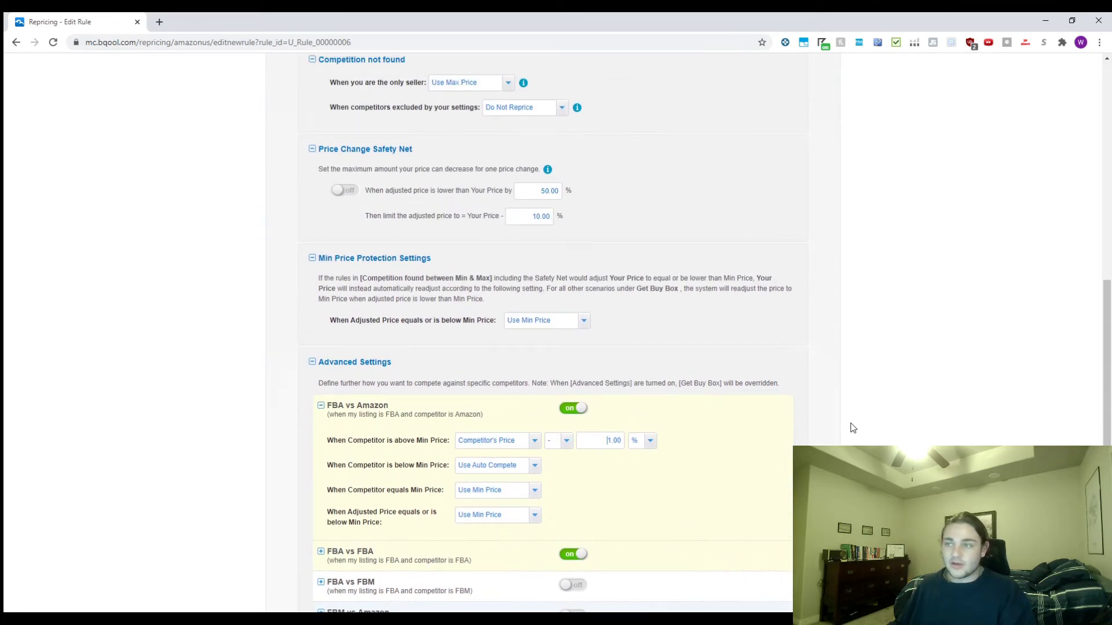
{"action": "scroll", "coordinate": [853, 428], "scroll_direction": "up", "scroll_amount": 9}
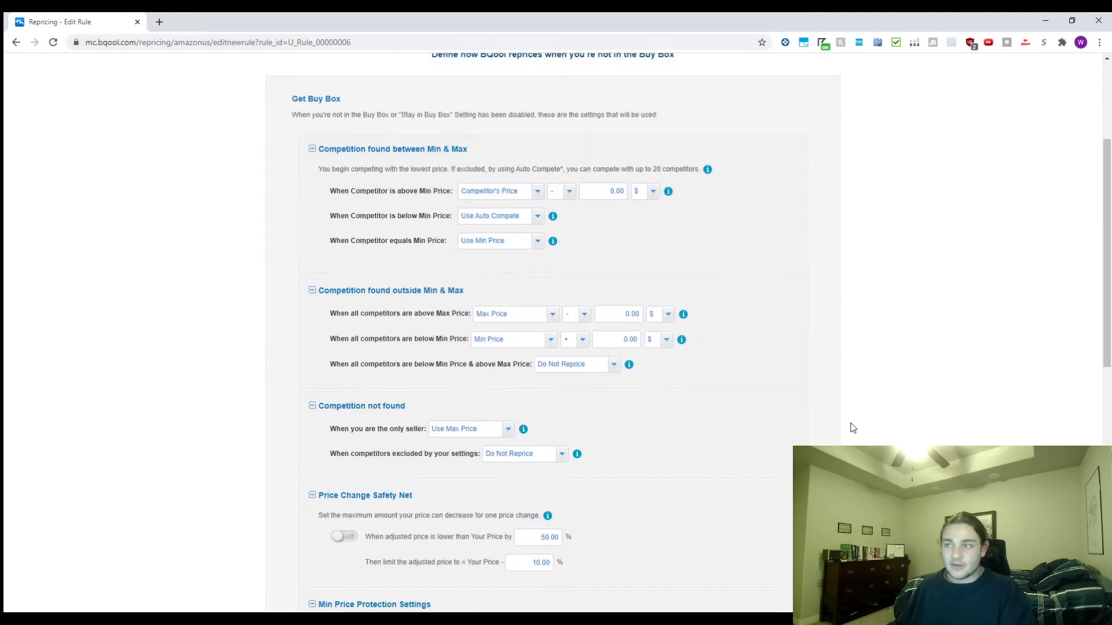
{"action": "scroll", "coordinate": [853, 428], "scroll_direction": "down", "scroll_amount": 13}
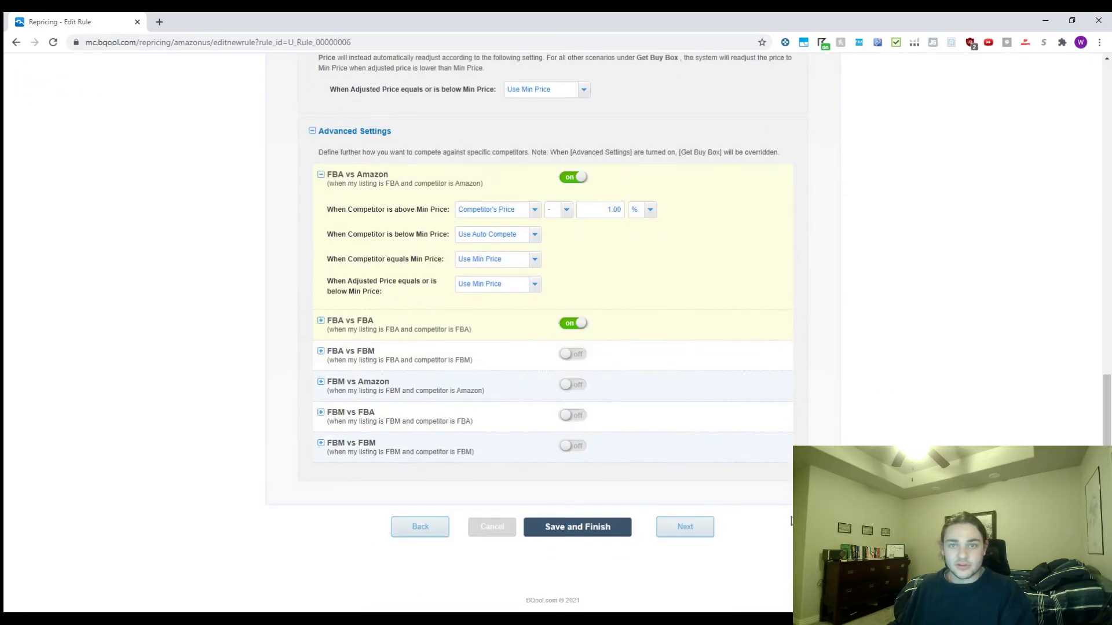
Check the FBA vs Amazon adjustment, continue through the Stay in Buy Box and Schedule stages to Rule Overview, and save the "amz came on" rule
{"action": "double_click", "coordinate": [604, 207]}
{"action": "left_click", "coordinate": [843, 399]}
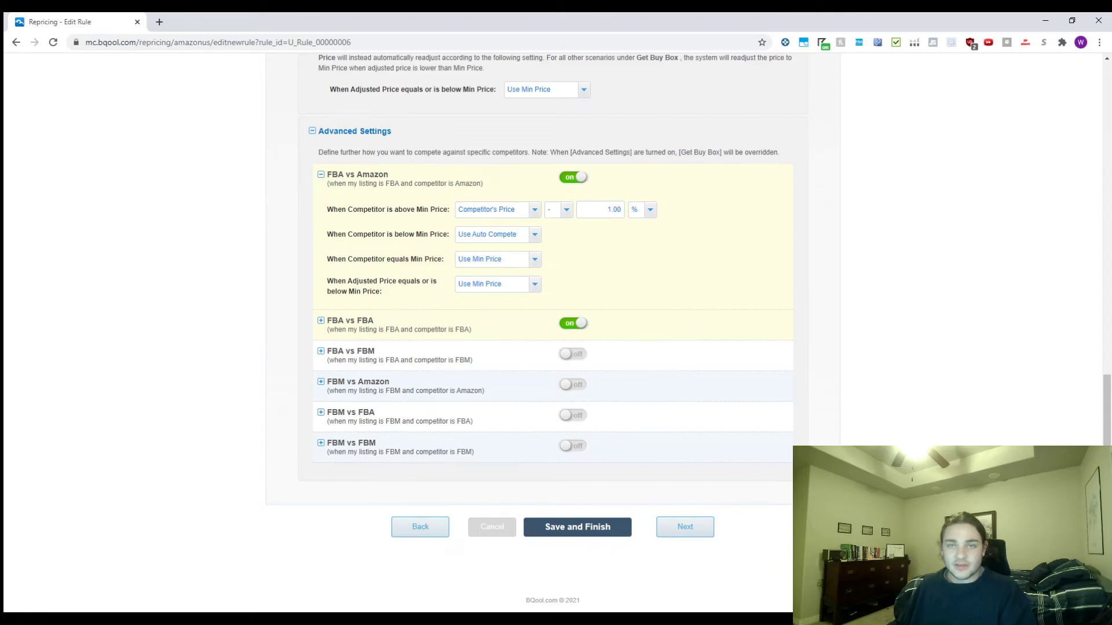
{"action": "left_click", "coordinate": [692, 528]}
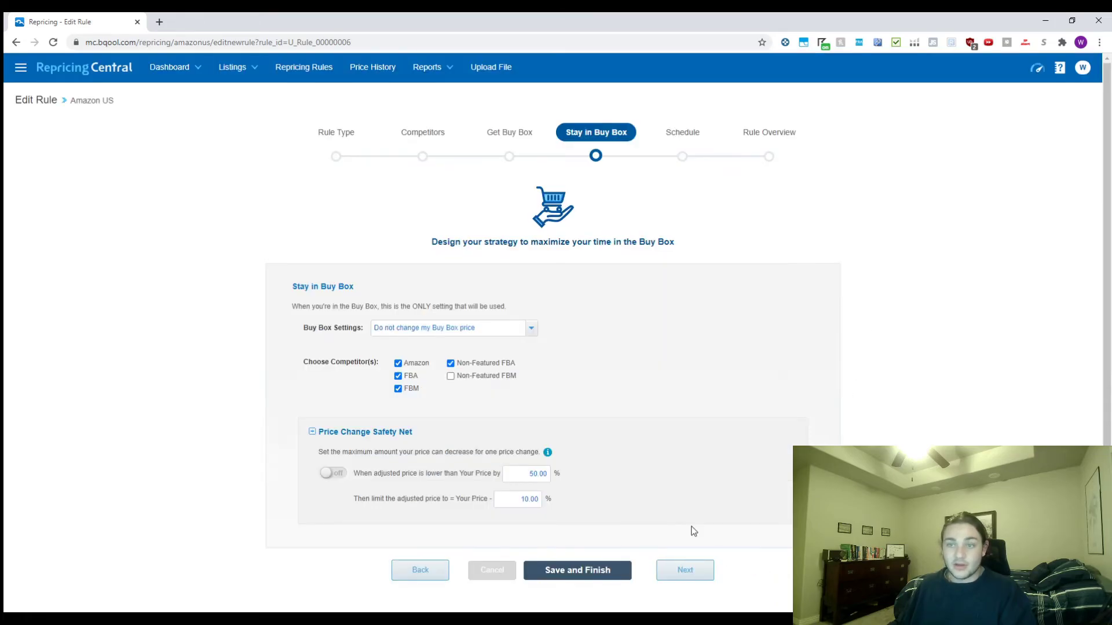
{"action": "scroll", "coordinate": [637, 521], "scroll_direction": "down", "scroll_amount": 1}
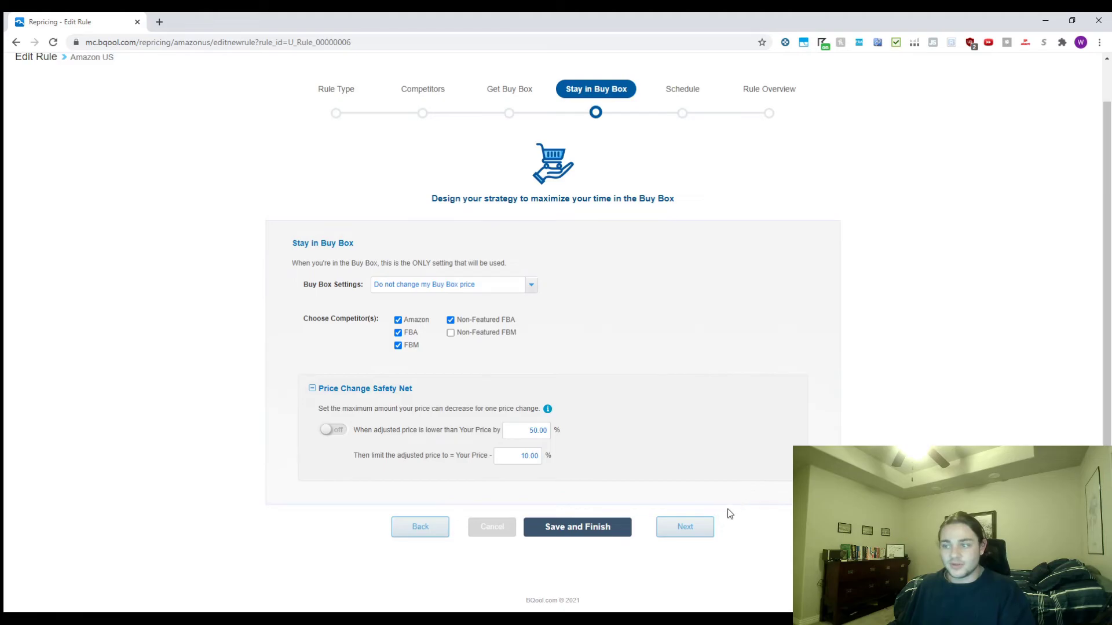
{"action": "left_click", "coordinate": [701, 529]}
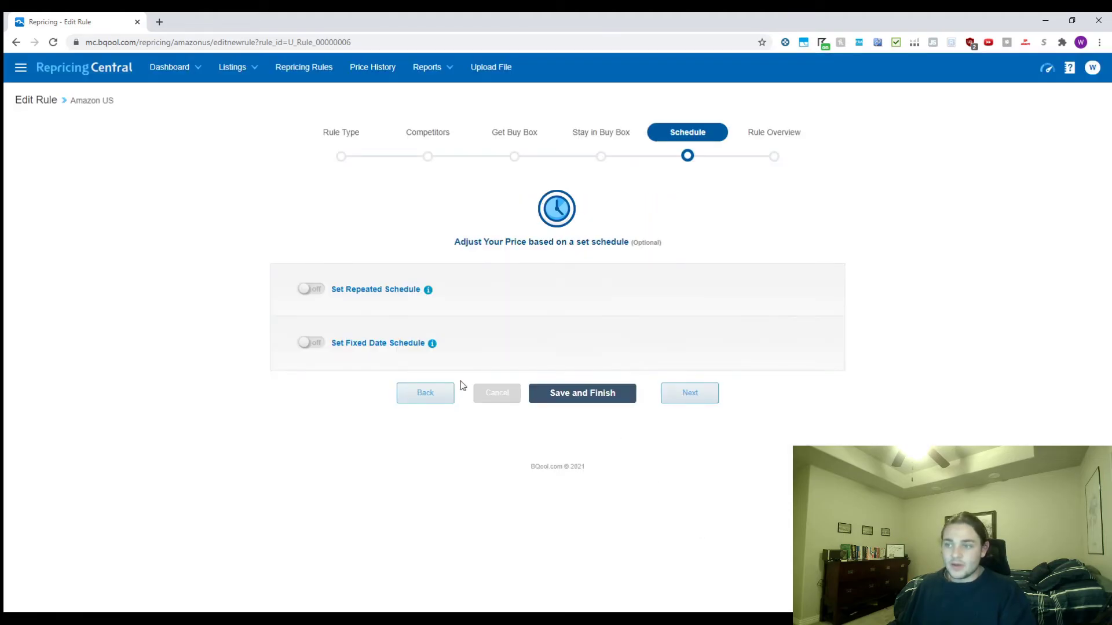
{"action": "left_click", "coordinate": [686, 392]}
{"action": "scroll", "coordinate": [643, 521], "scroll_direction": "down", "scroll_amount": 1}
{"action": "left_click", "coordinate": [608, 528]}
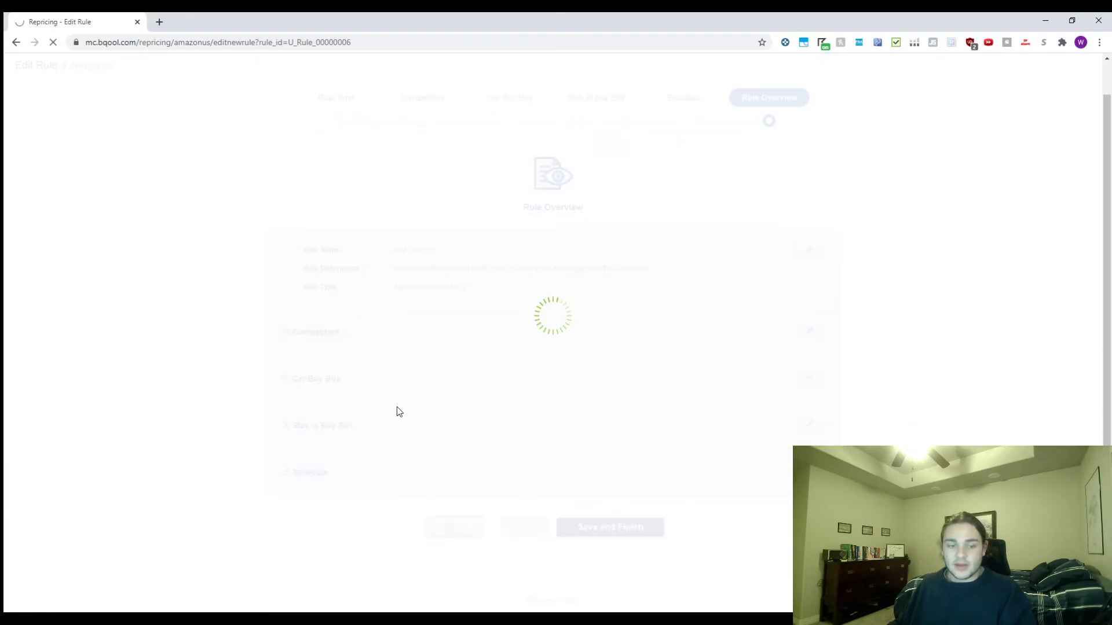
Open the repricing rule based on Target the Lowest Price and review its Competitors stage, including the seller feedback rating and feedback count exclusions
{"action": "left_click", "coordinate": [311, 384]}
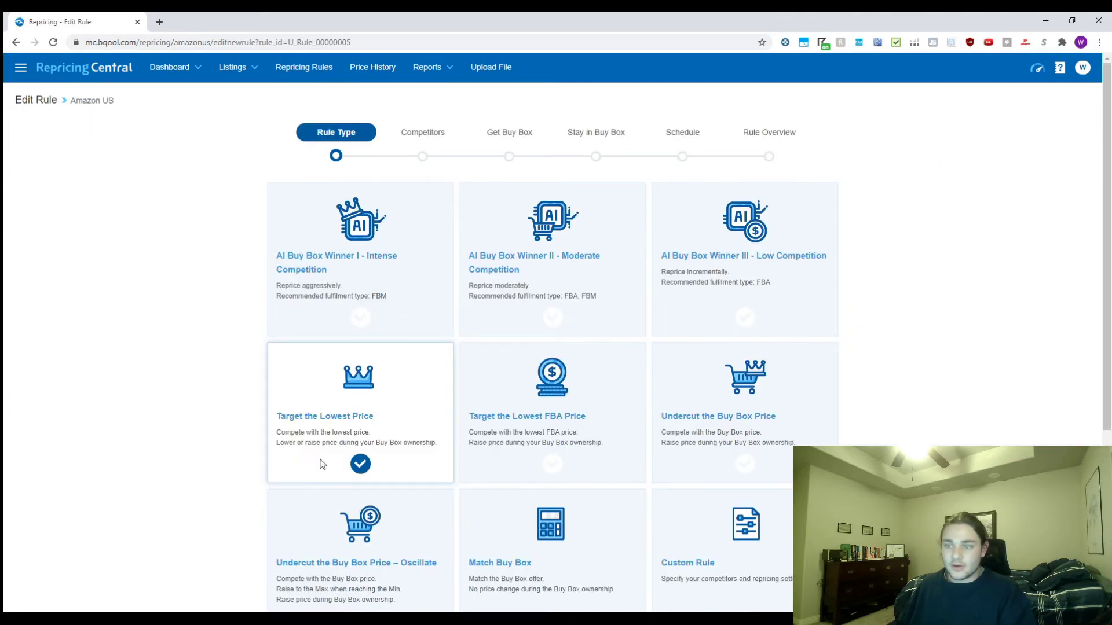
{"action": "scroll", "coordinate": [321, 462], "scroll_direction": "down", "scroll_amount": 6}
{"action": "left_click", "coordinate": [644, 557]}
{"action": "scroll", "coordinate": [413, 450], "scroll_direction": "down", "scroll_amount": 4}
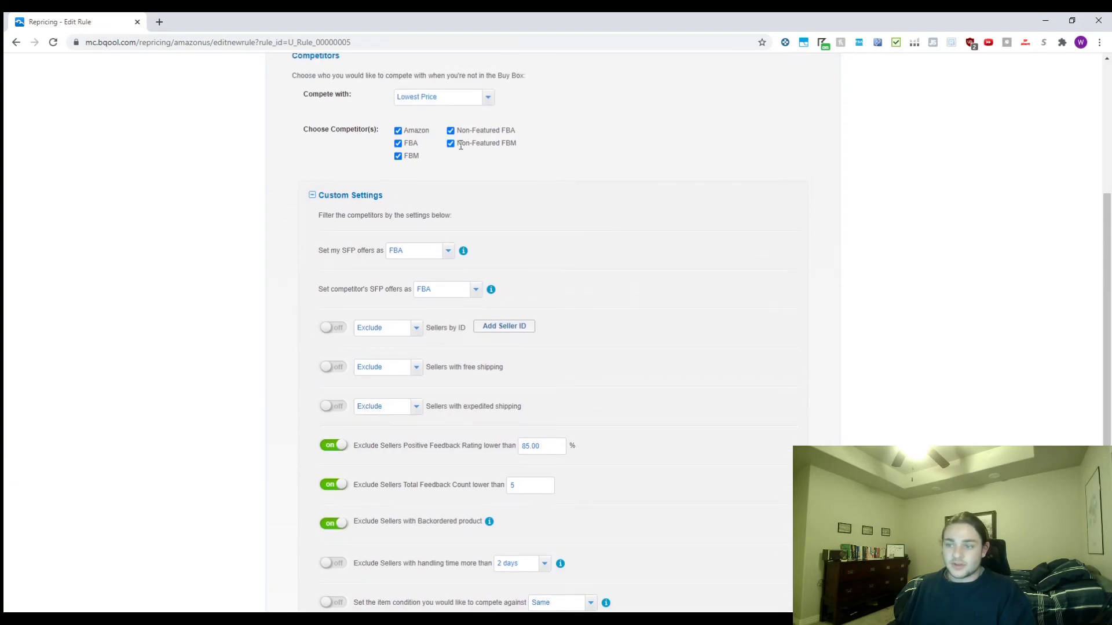
{"action": "scroll", "coordinate": [498, 290], "scroll_direction": "down", "scroll_amount": 2}
{"action": "left_click_drag", "start_coordinate": [546, 335], "coordinate": [524, 331]}
{"action": "left_click", "coordinate": [525, 370]}
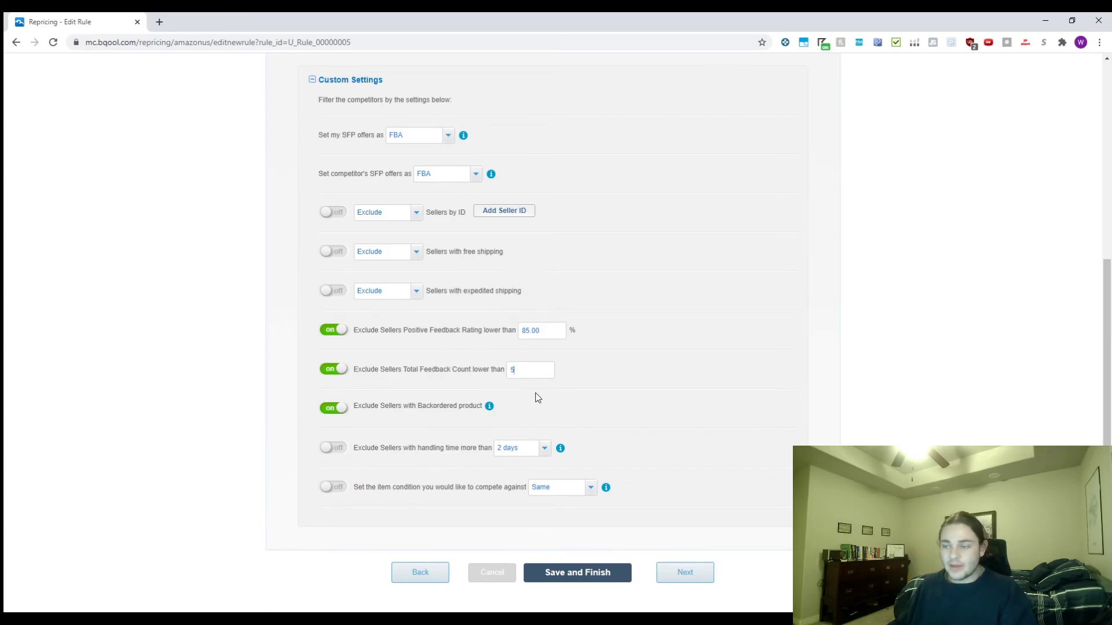
Continue to the Get Buy Box stage, review it down to Advanced Settings, and expand the FBM vs Amazon matchup
{"action": "left_click", "coordinate": [688, 581]}
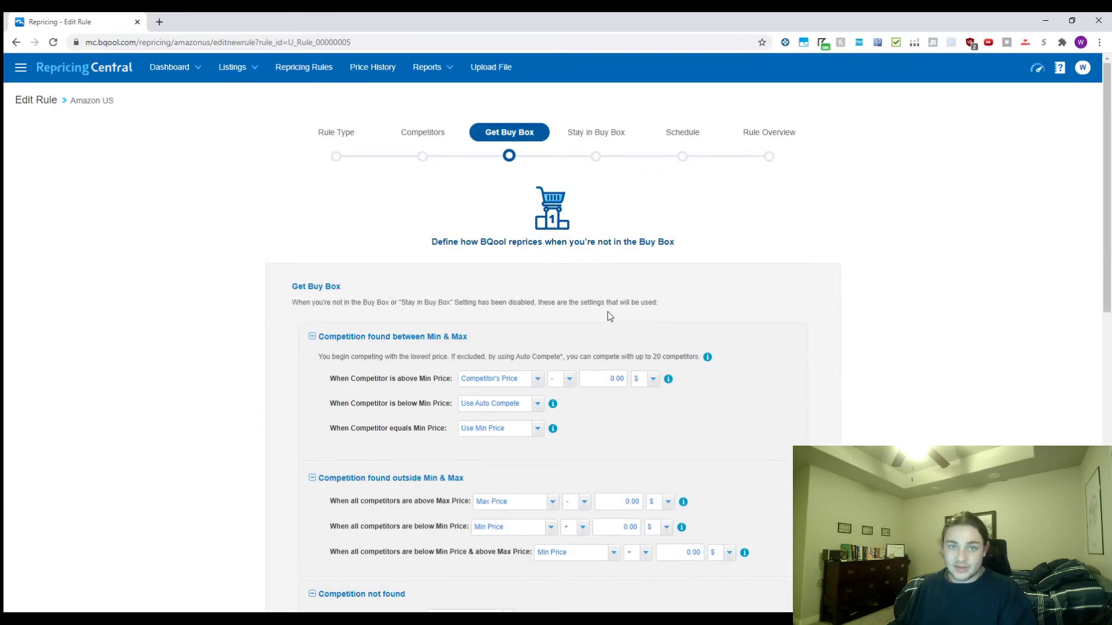
{"action": "scroll", "coordinate": [612, 387], "scroll_direction": "down", "scroll_amount": 5}
{"action": "scroll", "coordinate": [521, 272], "scroll_direction": "down", "scroll_amount": 1}
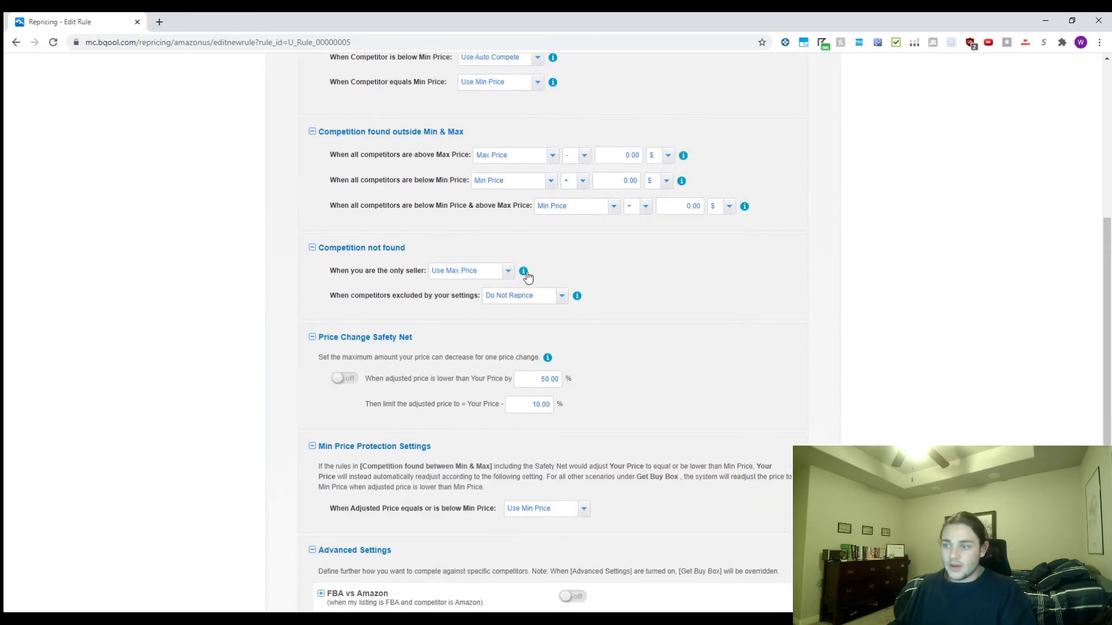
{"action": "scroll", "coordinate": [682, 261], "scroll_direction": "up", "scroll_amount": 2}
{"action": "scroll", "coordinate": [551, 234], "scroll_direction": "down", "scroll_amount": 3}
{"action": "scroll", "coordinate": [543, 235], "scroll_direction": "down", "scroll_amount": 4}
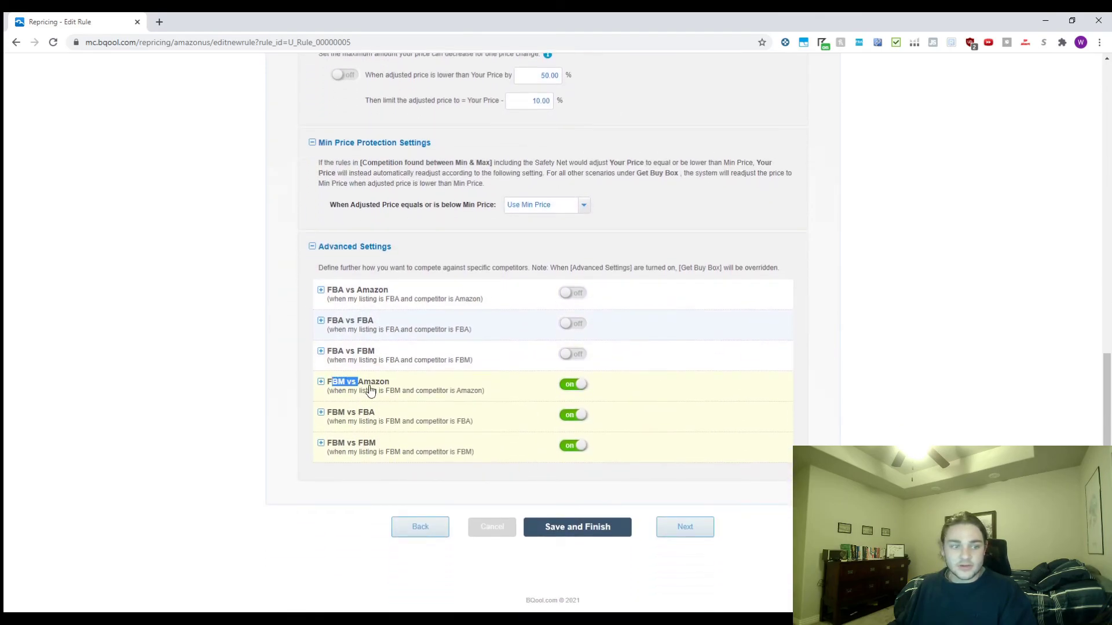
{"action": "scroll", "coordinate": [372, 506], "scroll_direction": "down", "scroll_amount": 2}
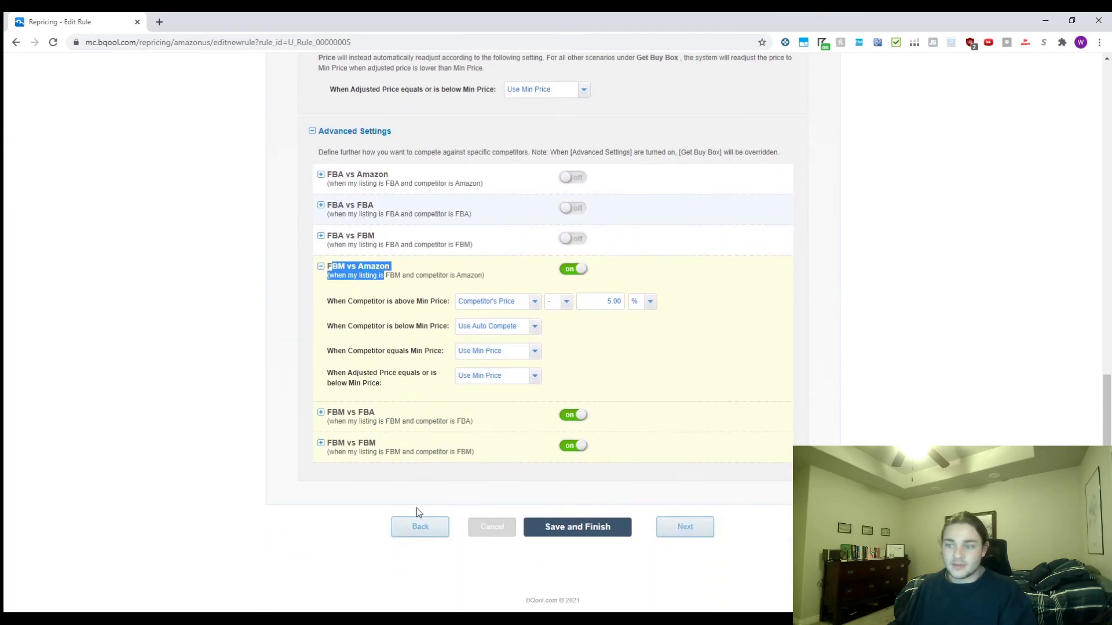
Continue through the rule's Stay in Buy Box and Schedule stages to the Rule Overview
{"action": "left_click", "coordinate": [685, 528]}
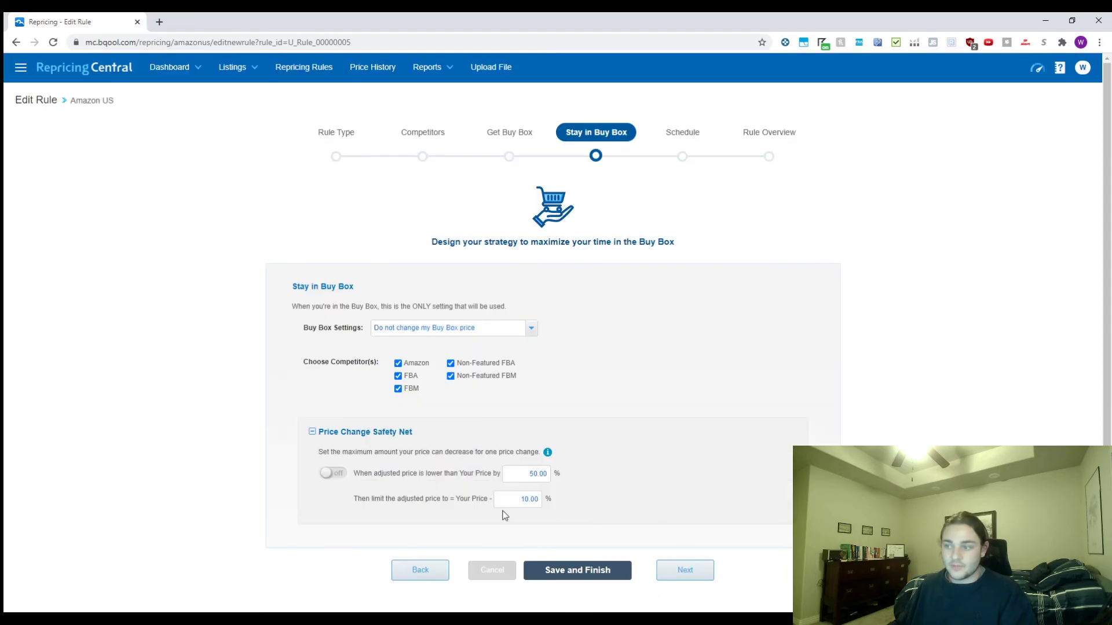
{"action": "scroll", "coordinate": [685, 479], "scroll_direction": "down", "scroll_amount": 1}
{"action": "left_click", "coordinate": [672, 530]}
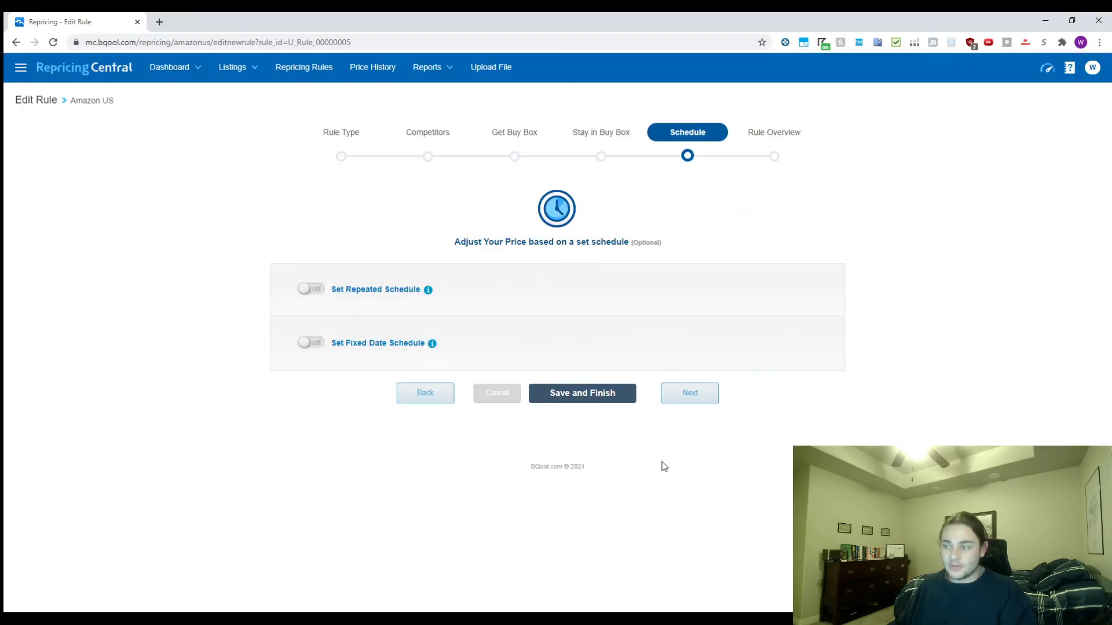
{"action": "left_click", "coordinate": [669, 393]}
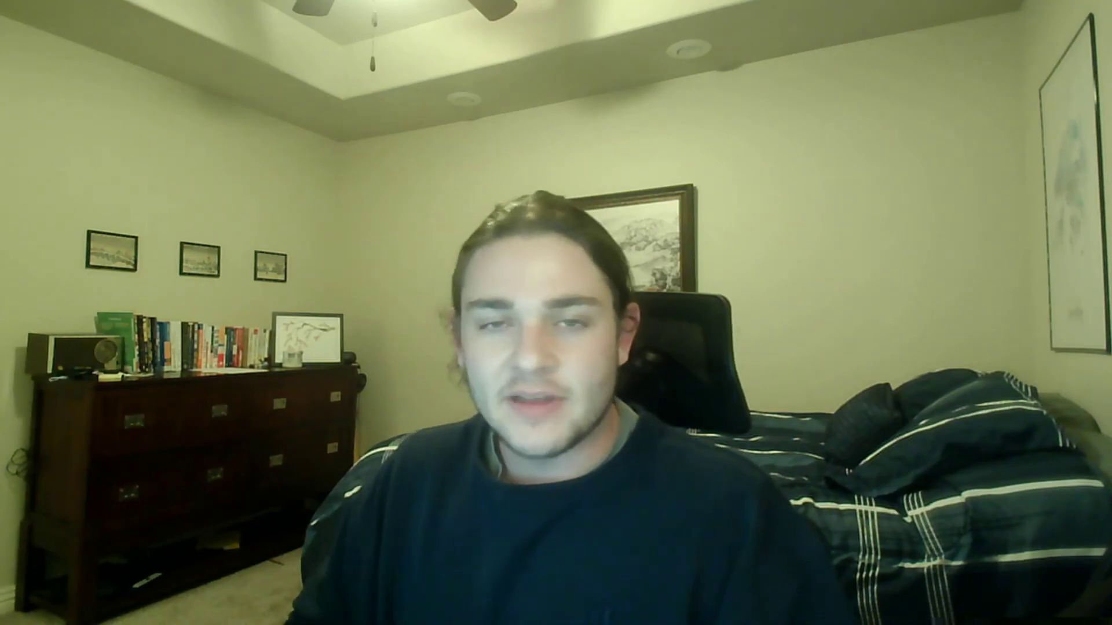